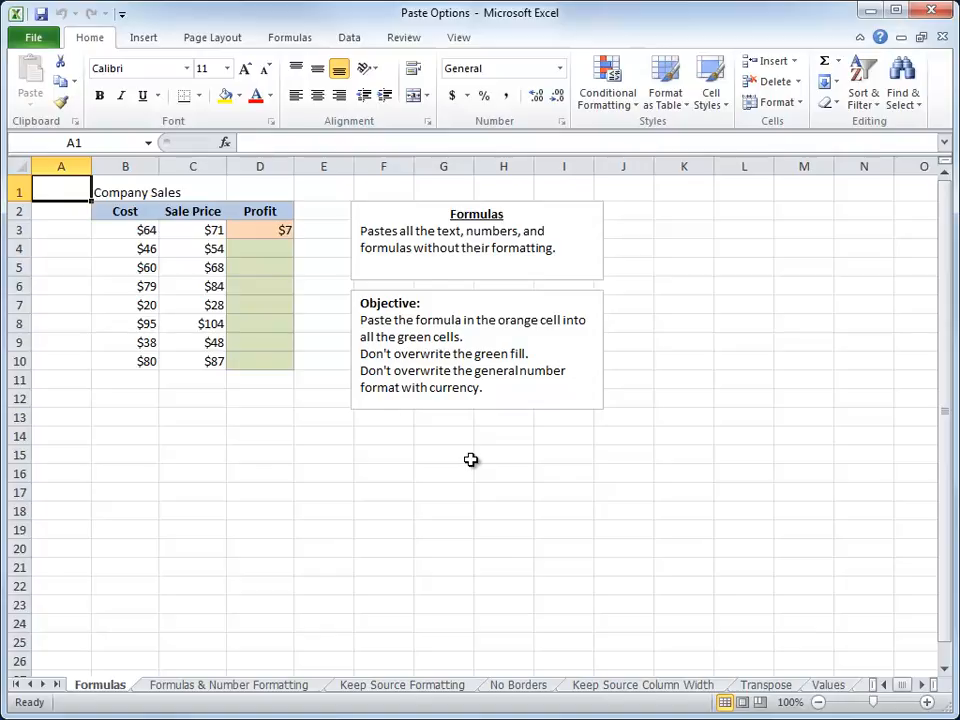
Examine the Company Sales table's title, headers, profit formula cell D3 and empty green cells, comparing their number formats.
{"action": "left_click", "coordinate": [127, 211]}
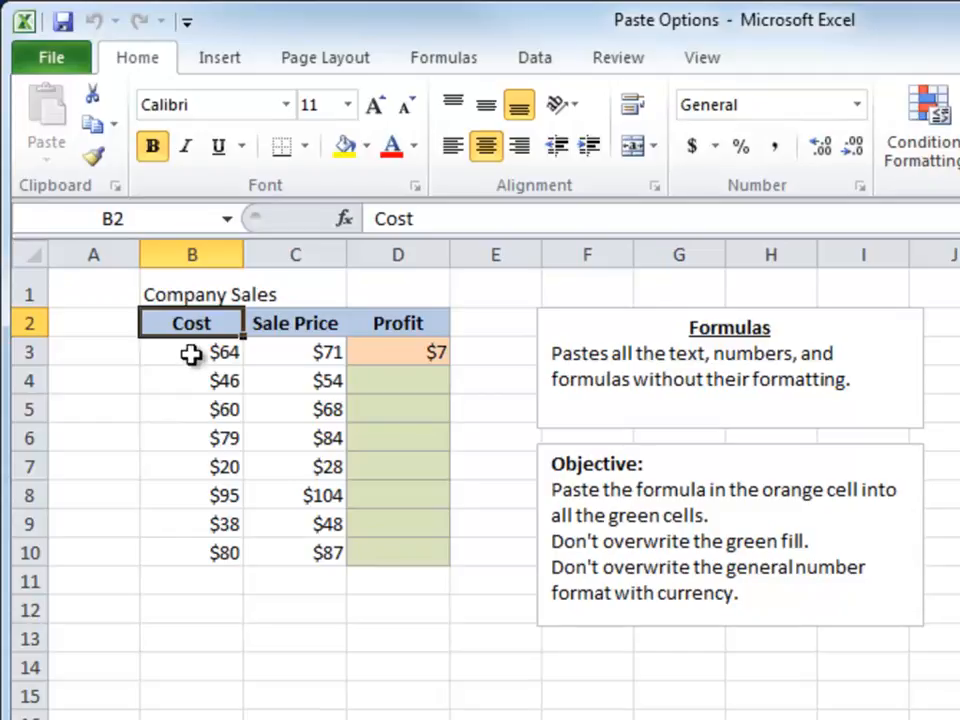
{"action": "left_click", "coordinate": [186, 294]}
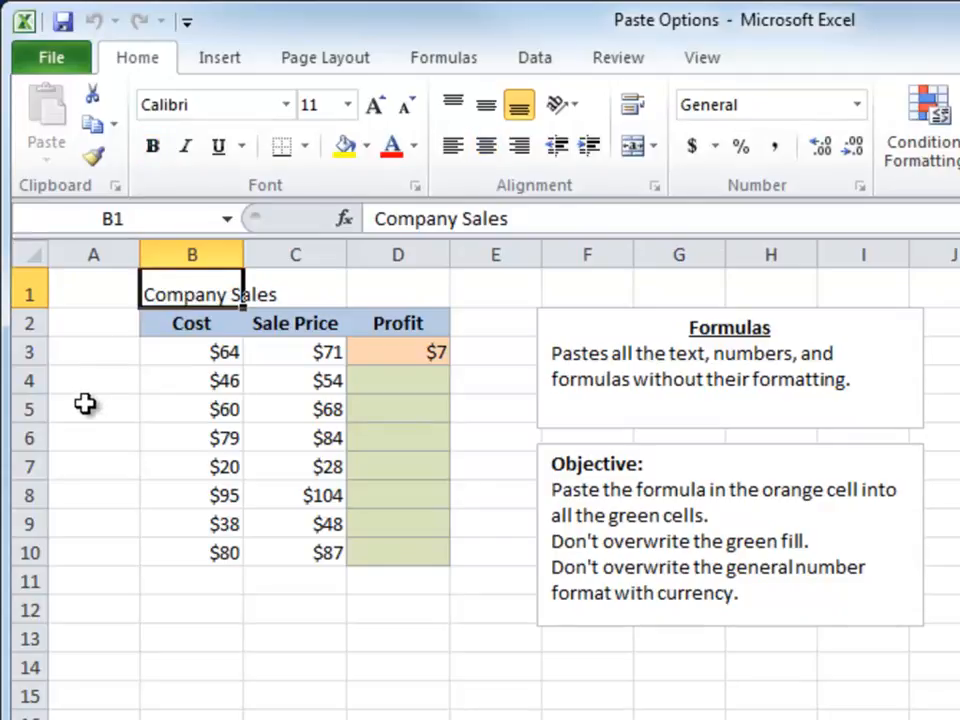
{"action": "left_click", "coordinate": [393, 552]}
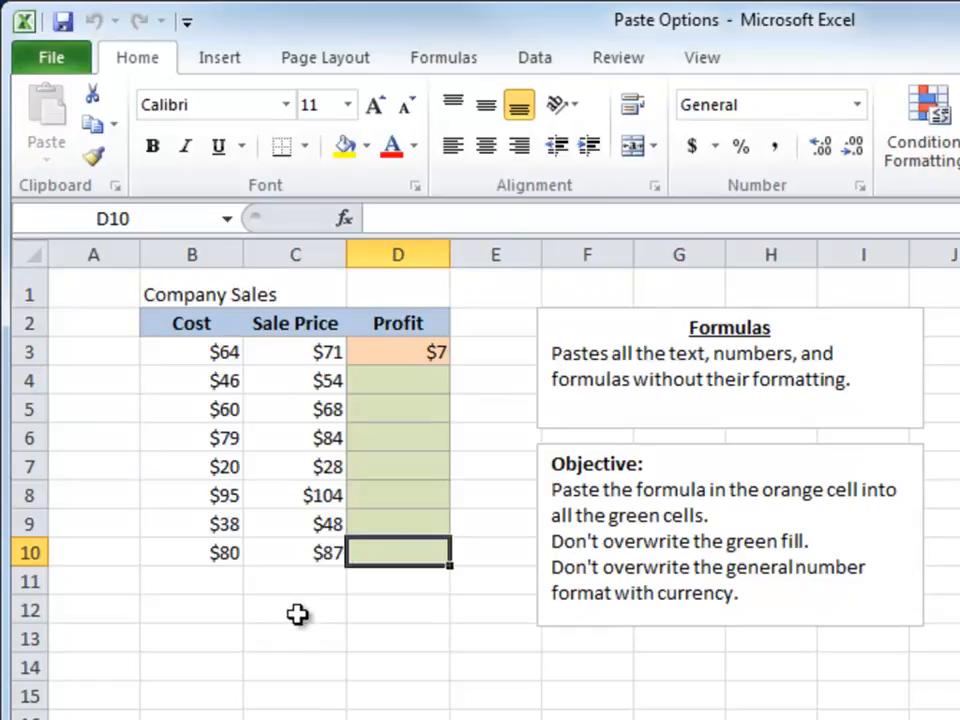
{"action": "left_click", "coordinate": [201, 323]}
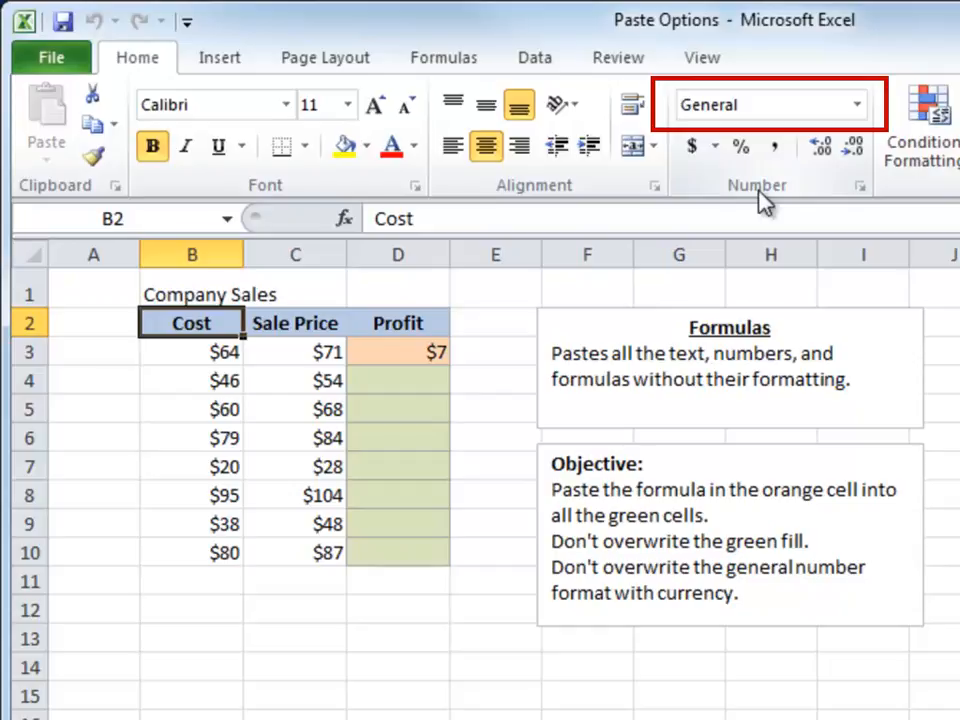
{"action": "left_click", "coordinate": [417, 354]}
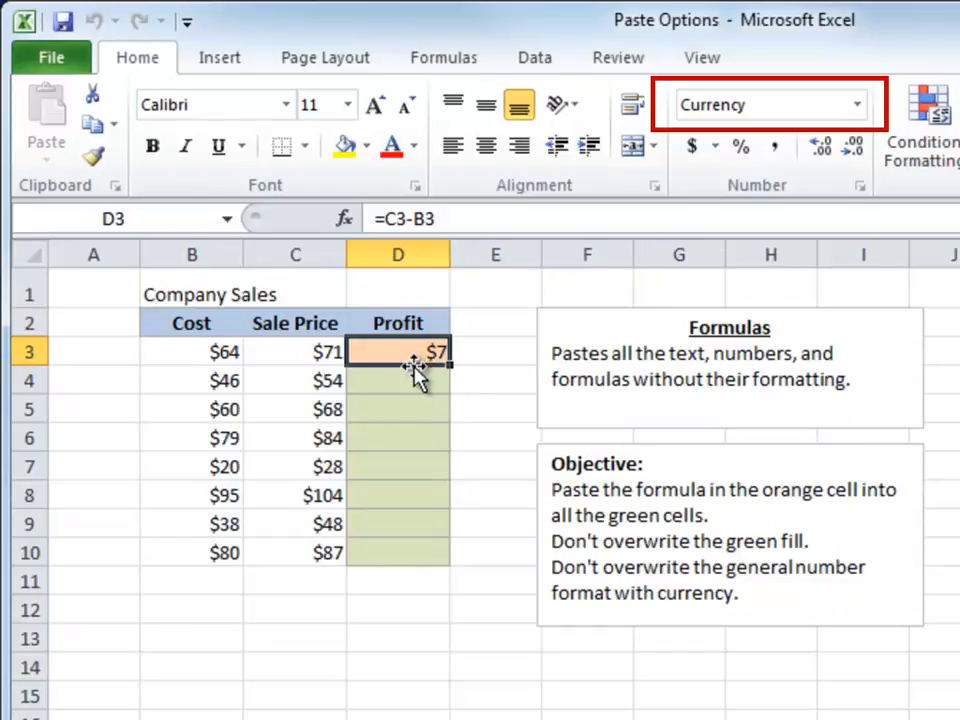
{"action": "left_click", "coordinate": [400, 409]}
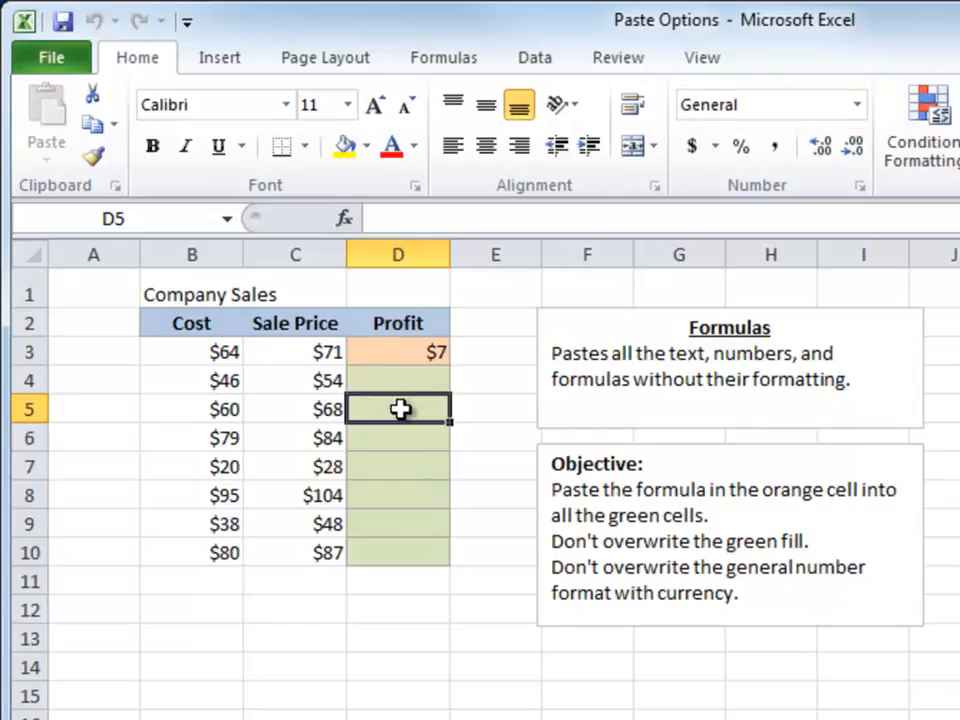
{"action": "left_click", "coordinate": [194, 322]}
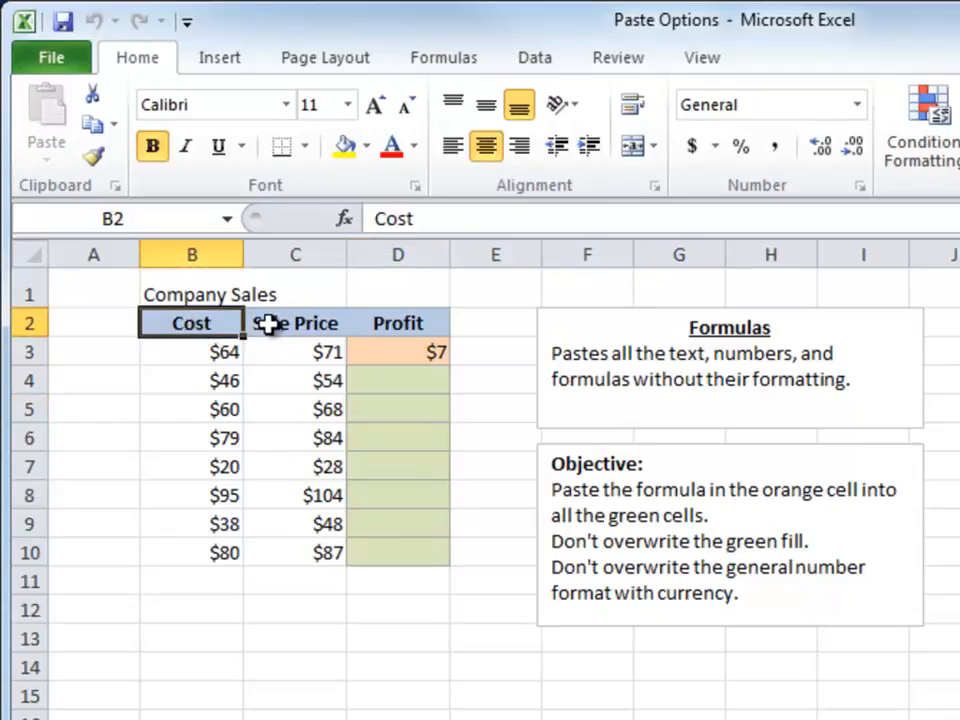
{"action": "left_click", "coordinate": [300, 325]}
{"action": "left_click", "coordinate": [377, 322]}
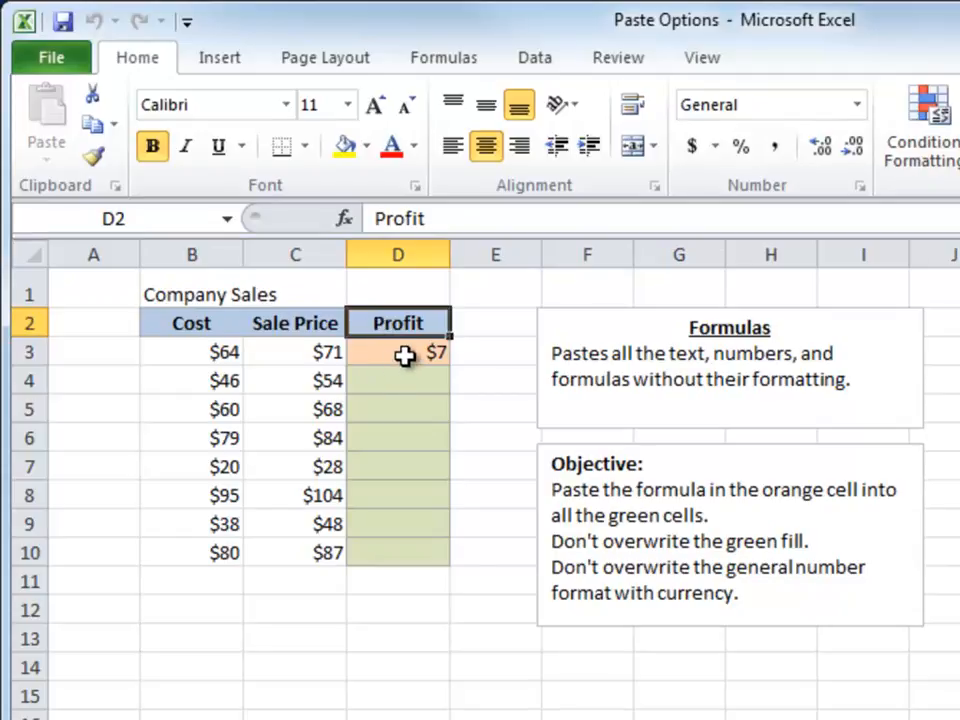
{"action": "left_click", "coordinate": [405, 358]}
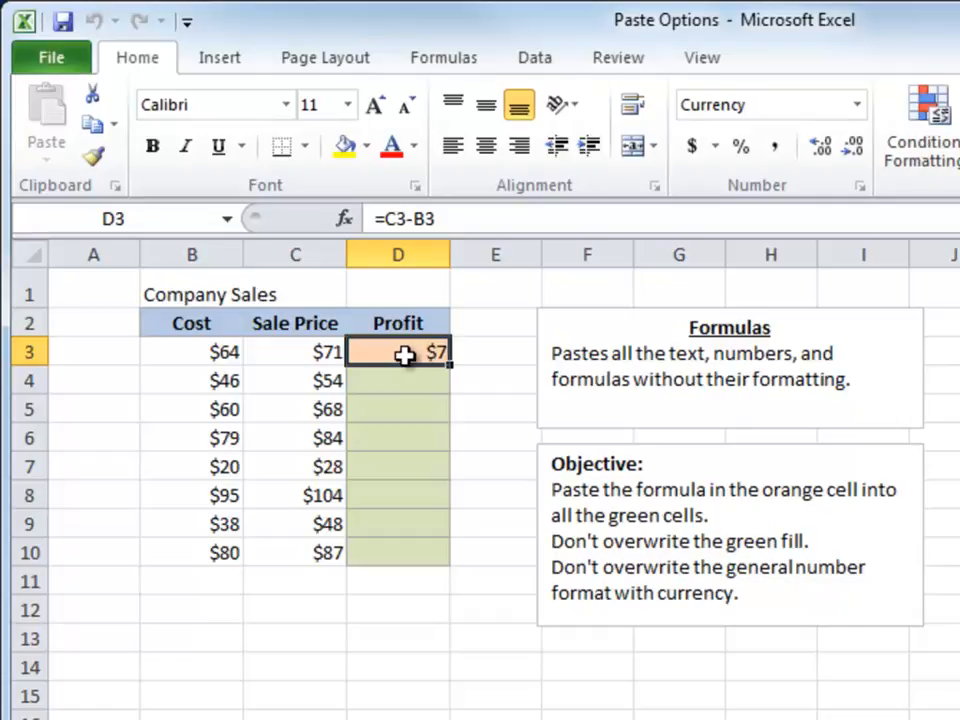
Copy the Cost header from B2, paste it into B12 and show the available paste options.
{"action": "left_click", "coordinate": [187, 329]}
{"action": "key", "text": "ctrl+c"}
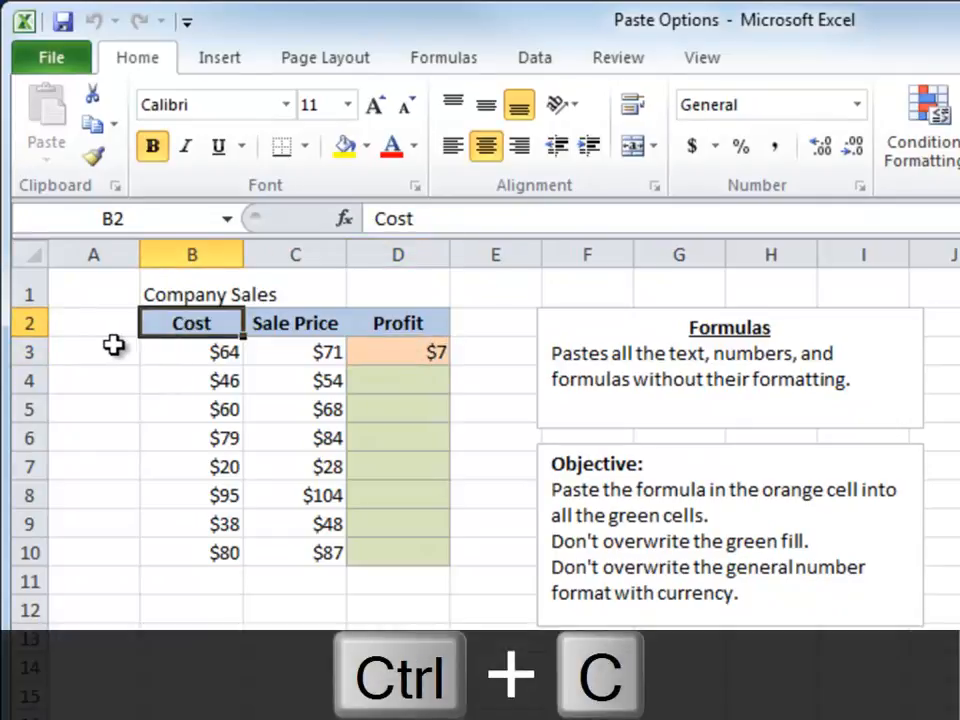
{"action": "left_click", "coordinate": [145, 600]}
{"action": "key", "text": "ctrl+v"}
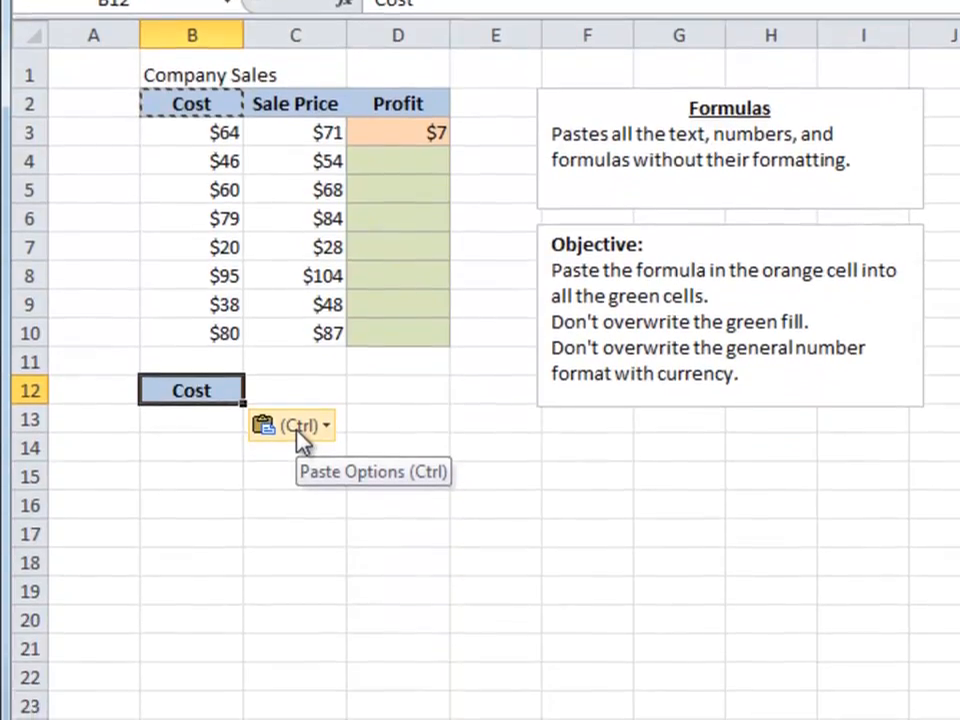
{"action": "left_click", "coordinate": [303, 540]}
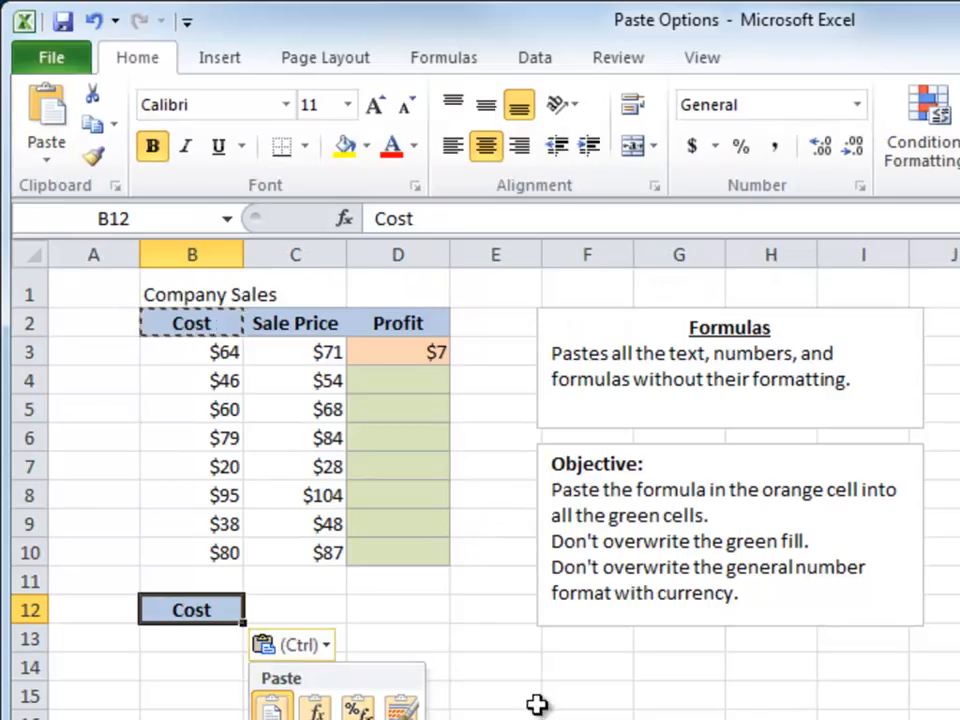
Undo the header paste in B12 and cancel the pending copy of B2.
{"action": "key", "text": "ctrl+z"}
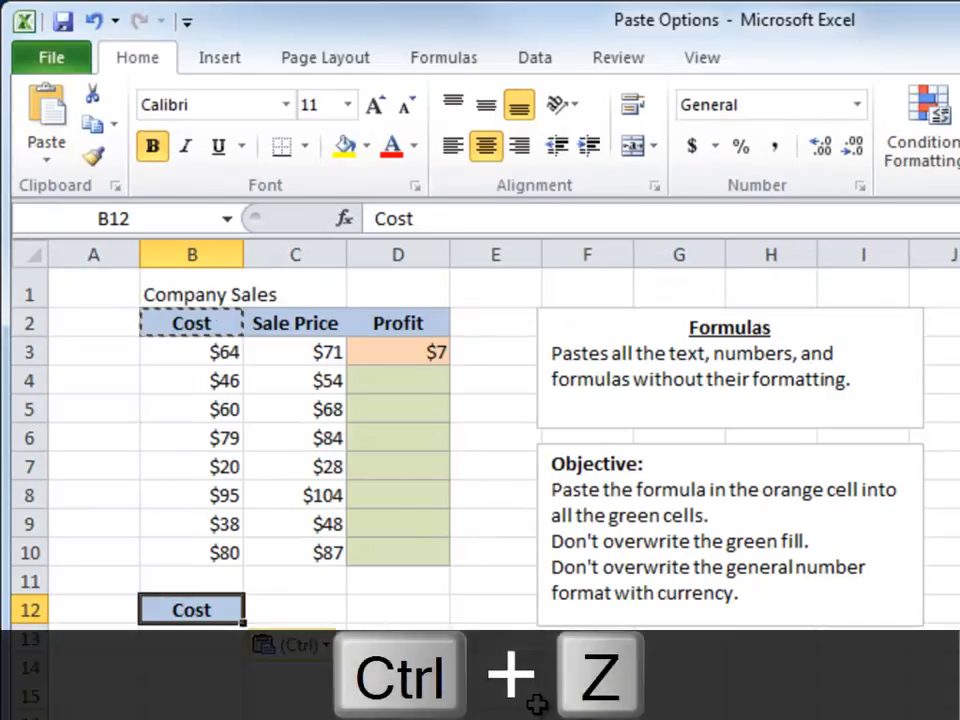
{"action": "key", "text": "ctrl+z"}
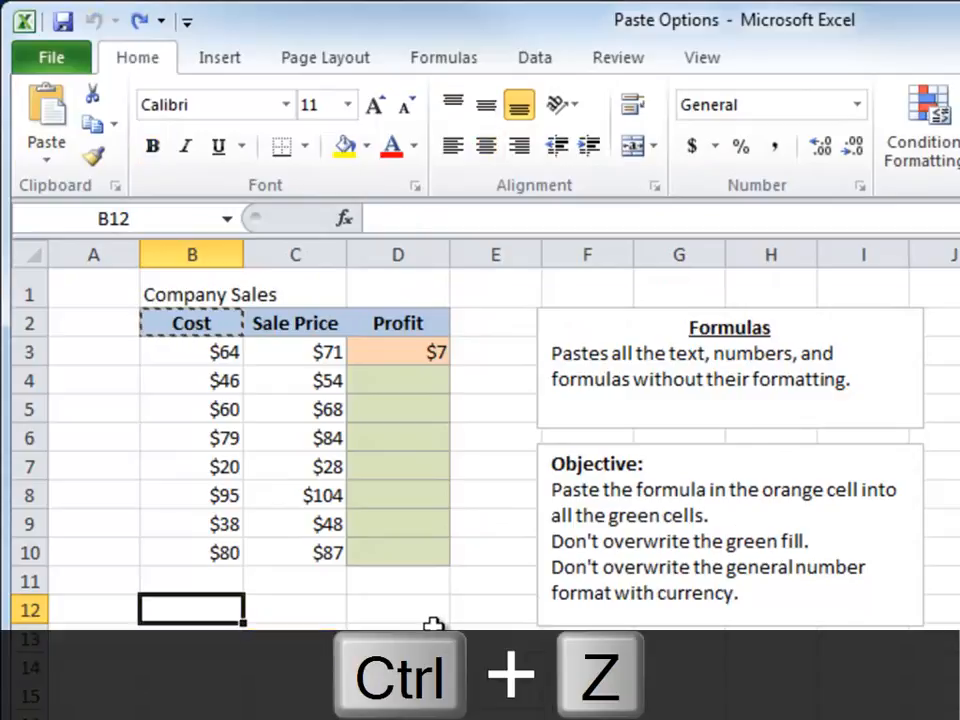
{"action": "key", "text": "Escape"}
Inspect the profit formula in D3, its source cells C3 and B3, and the number format of the green cells D4:D10.
{"action": "left_click", "coordinate": [407, 354]}
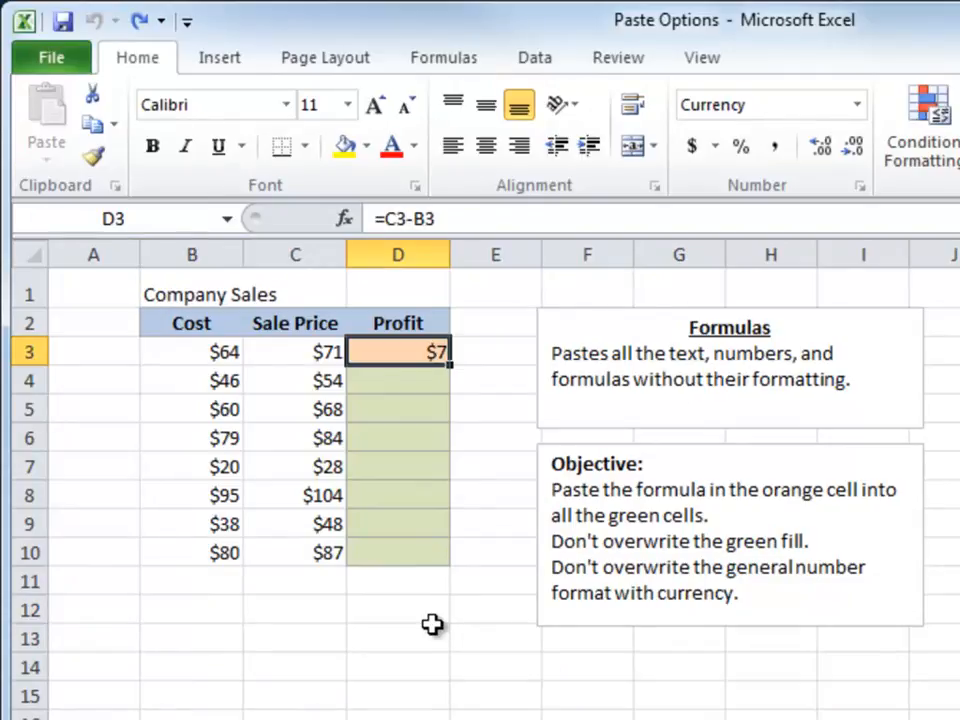
{"action": "left_click", "coordinate": [315, 356]}
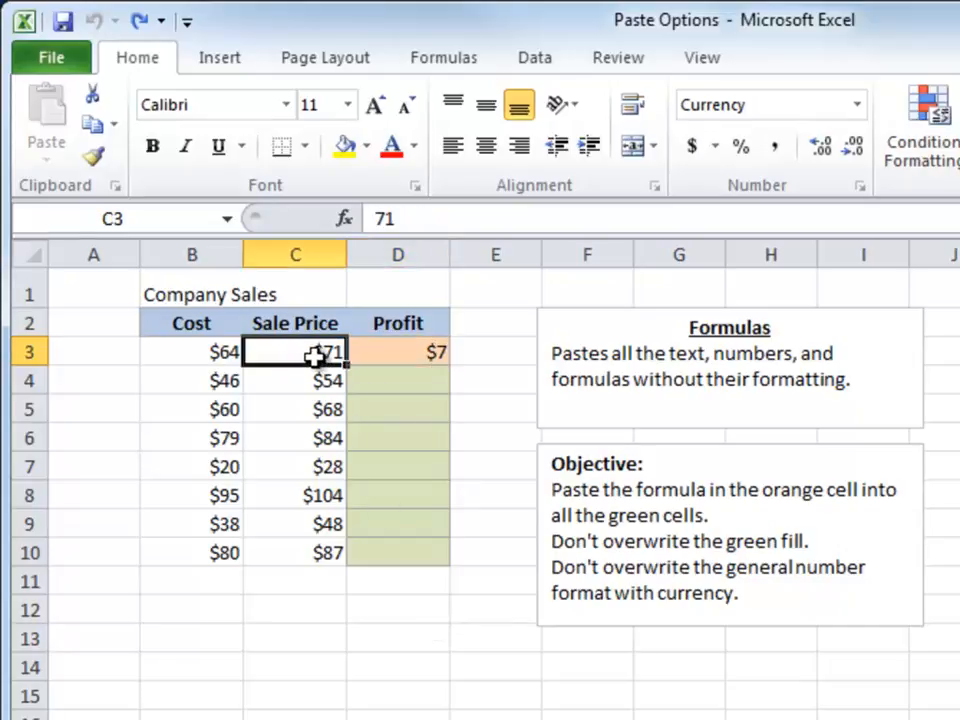
{"action": "left_click", "coordinate": [224, 356]}
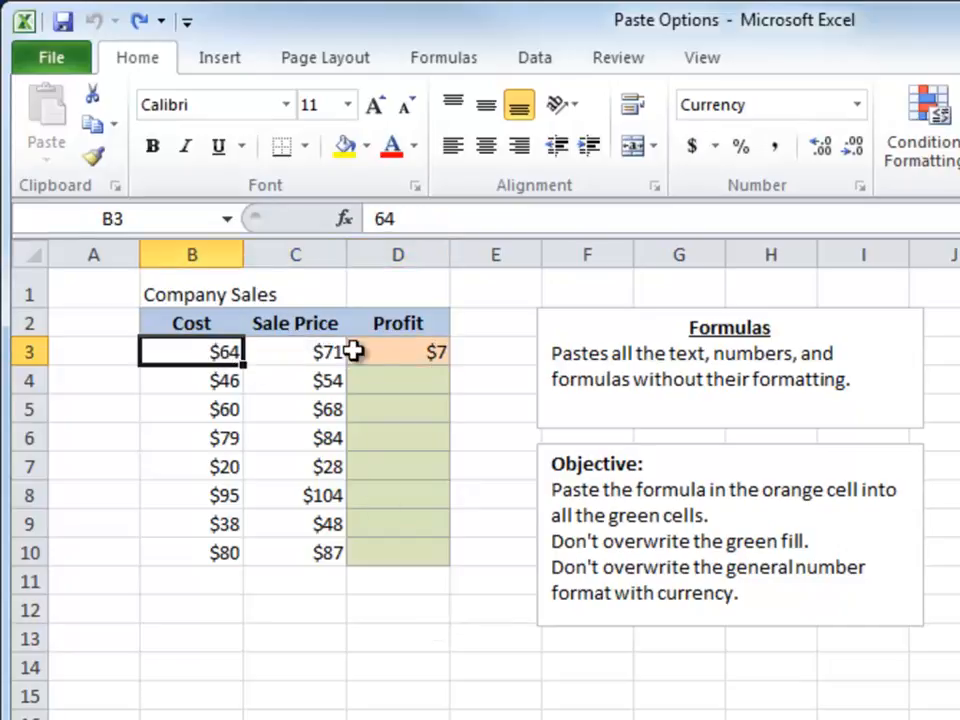
{"action": "left_click", "coordinate": [396, 351]}
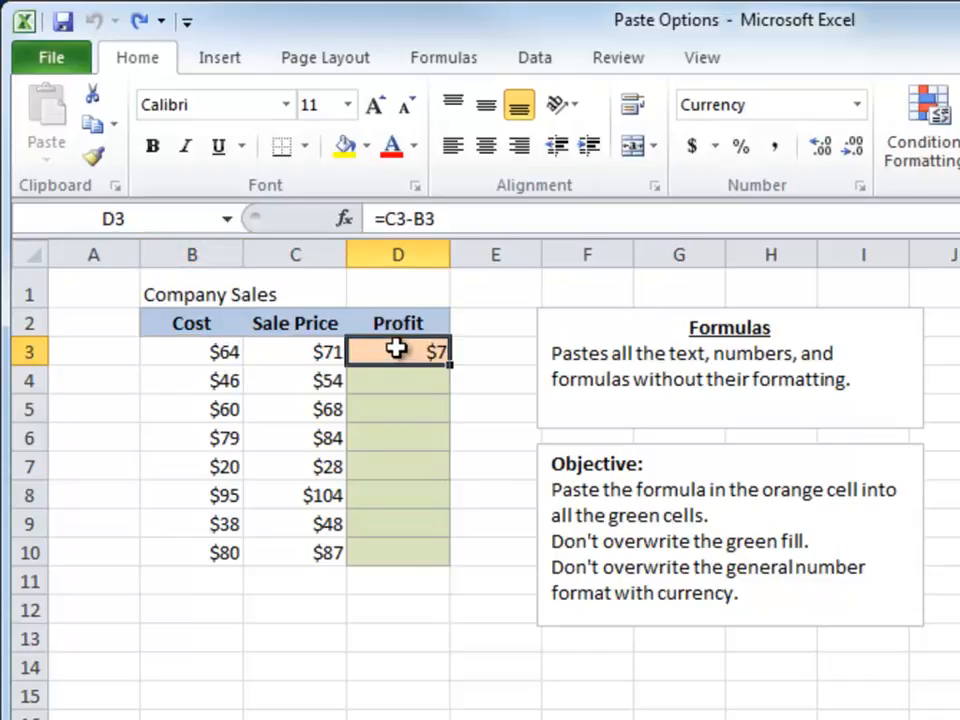
{"action": "left_click_drag", "start_coordinate": [381, 385], "coordinate": [375, 551]}
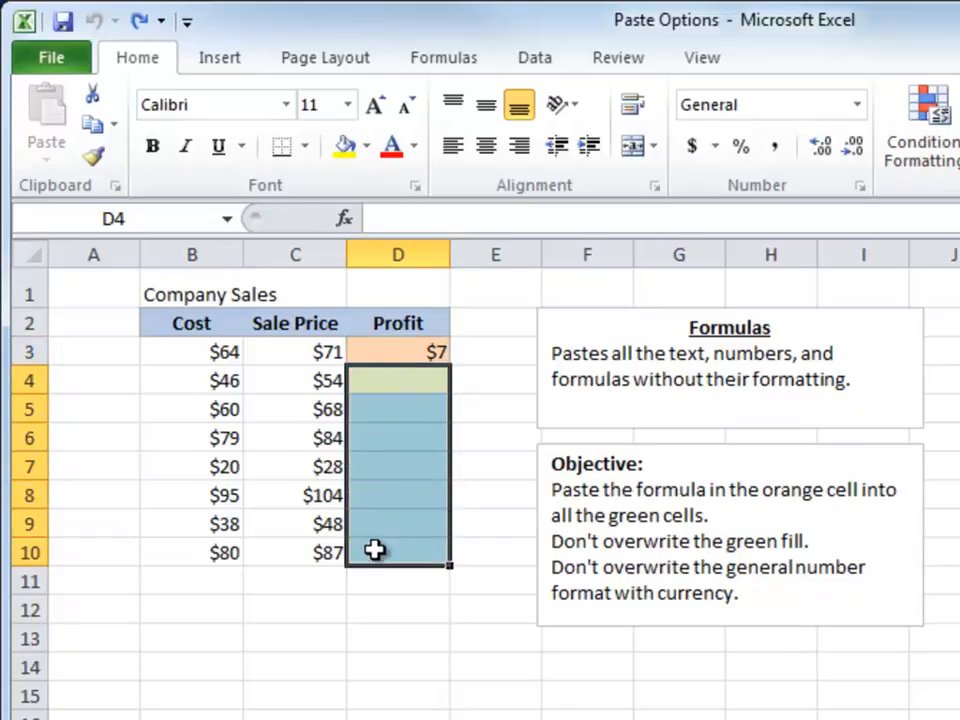
{"action": "left_click", "coordinate": [393, 385]}
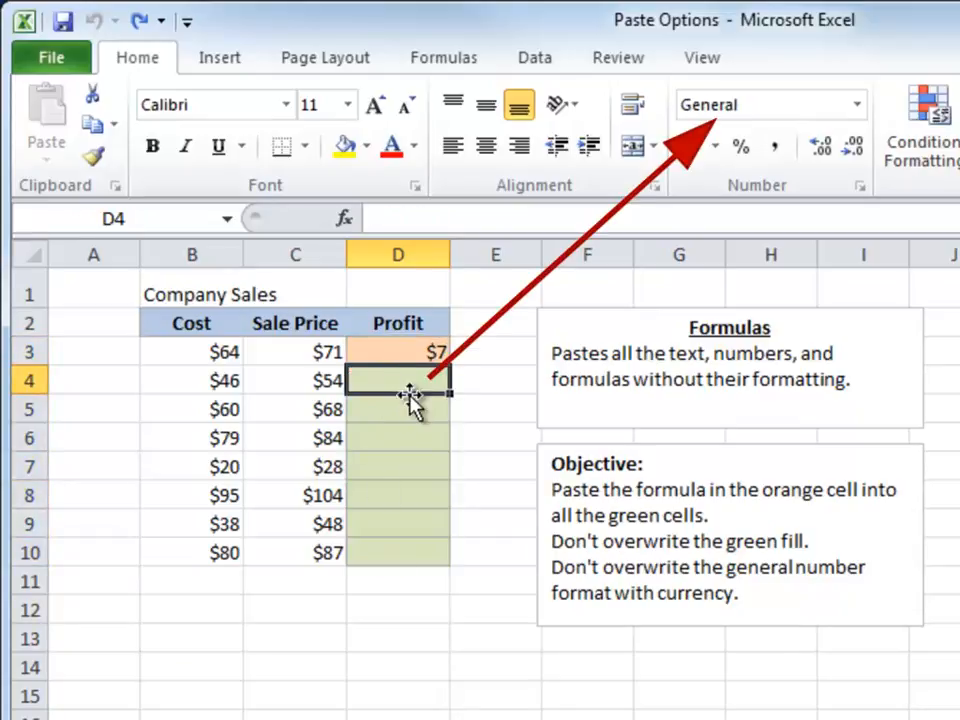
{"action": "left_click", "coordinate": [424, 351]}
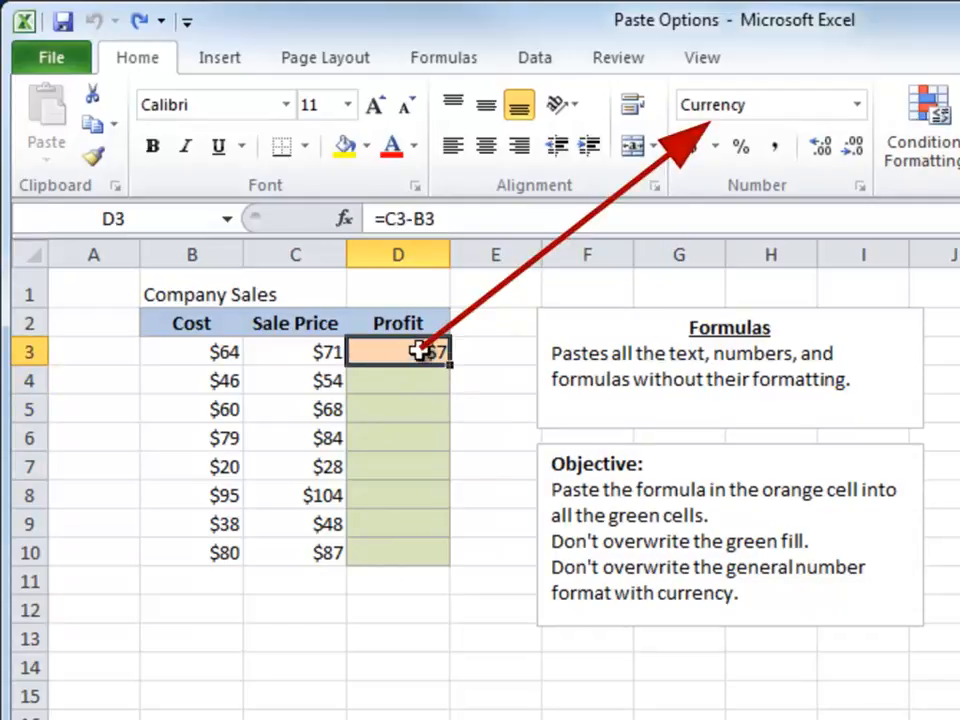
{"action": "left_click_drag", "start_coordinate": [408, 384], "coordinate": [399, 546]}
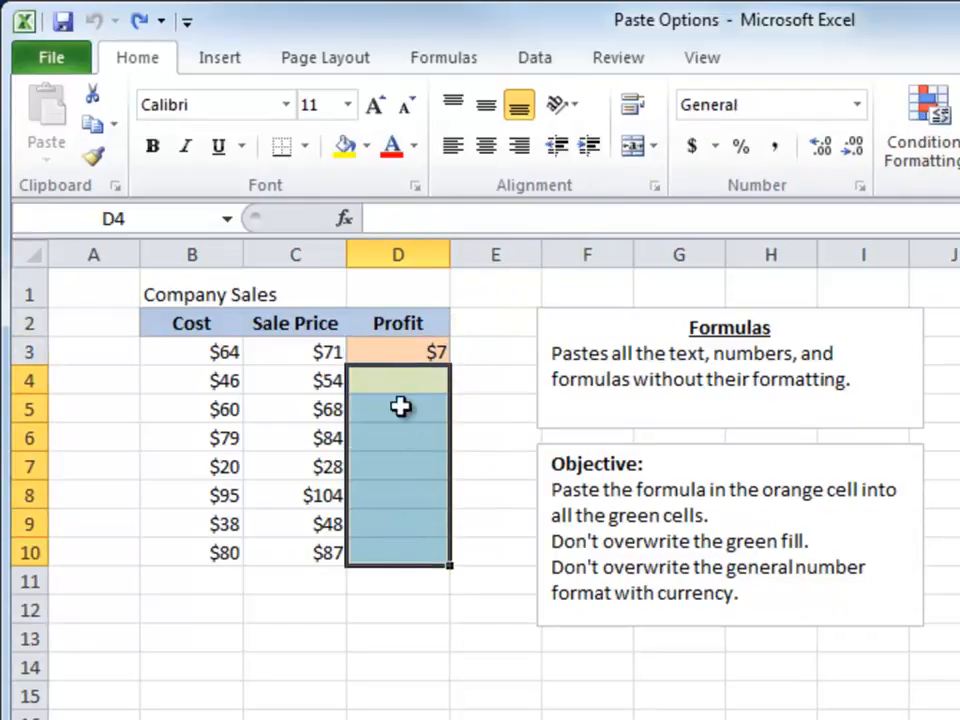
{"action": "left_click", "coordinate": [398, 352]}
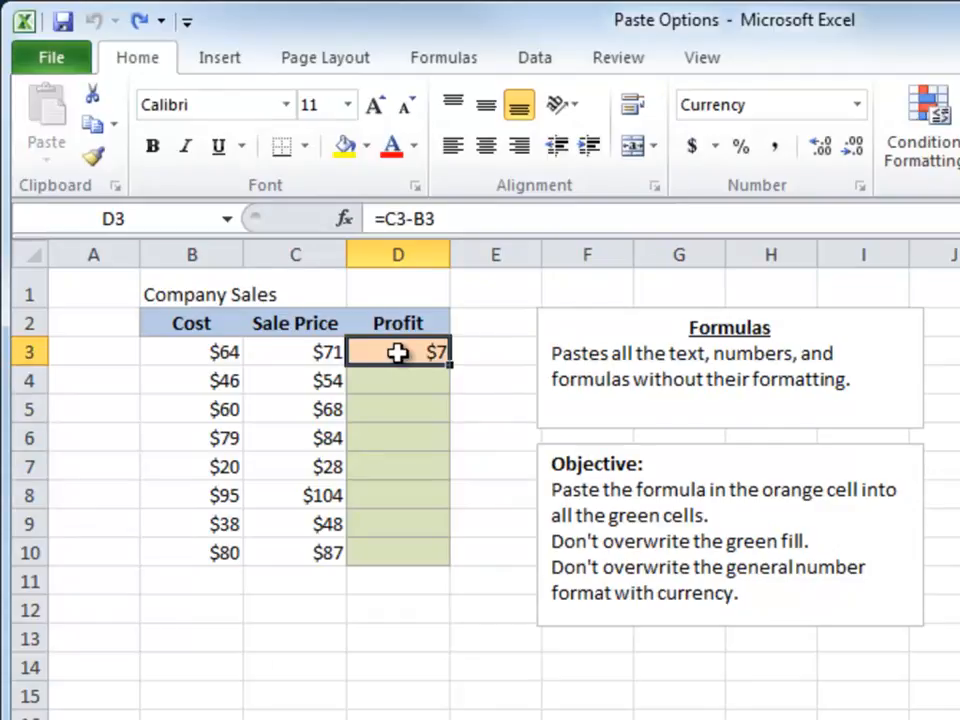
{"action": "left_click_drag", "start_coordinate": [399, 381], "coordinate": [400, 551]}
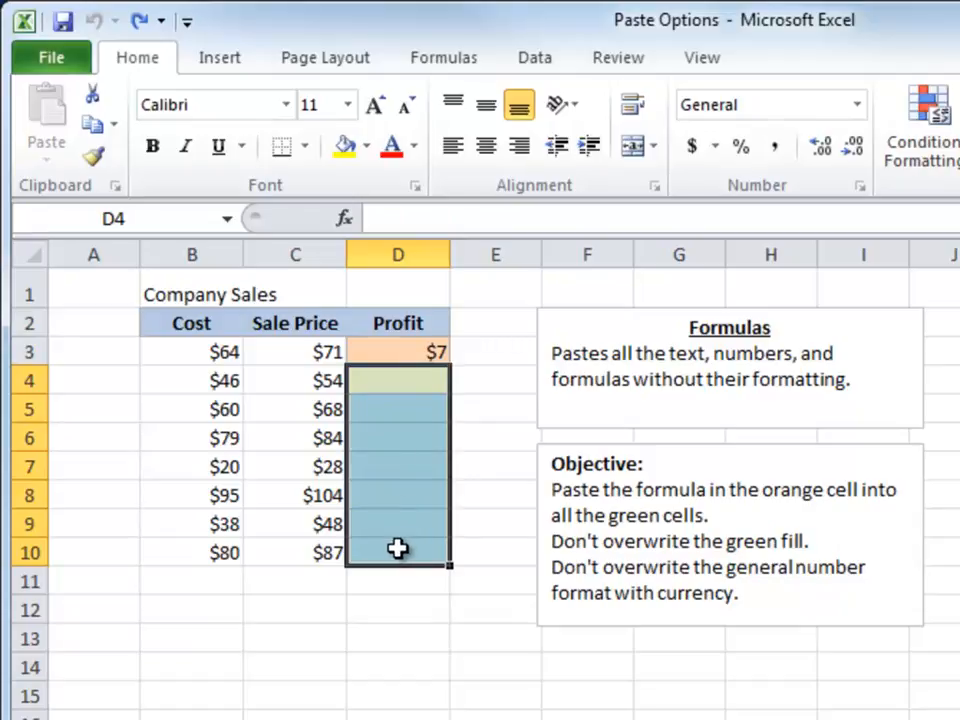
Copy the profit formula from D3 and paste it into D4:D10 with the default paste.
{"action": "left_click", "coordinate": [386, 348]}
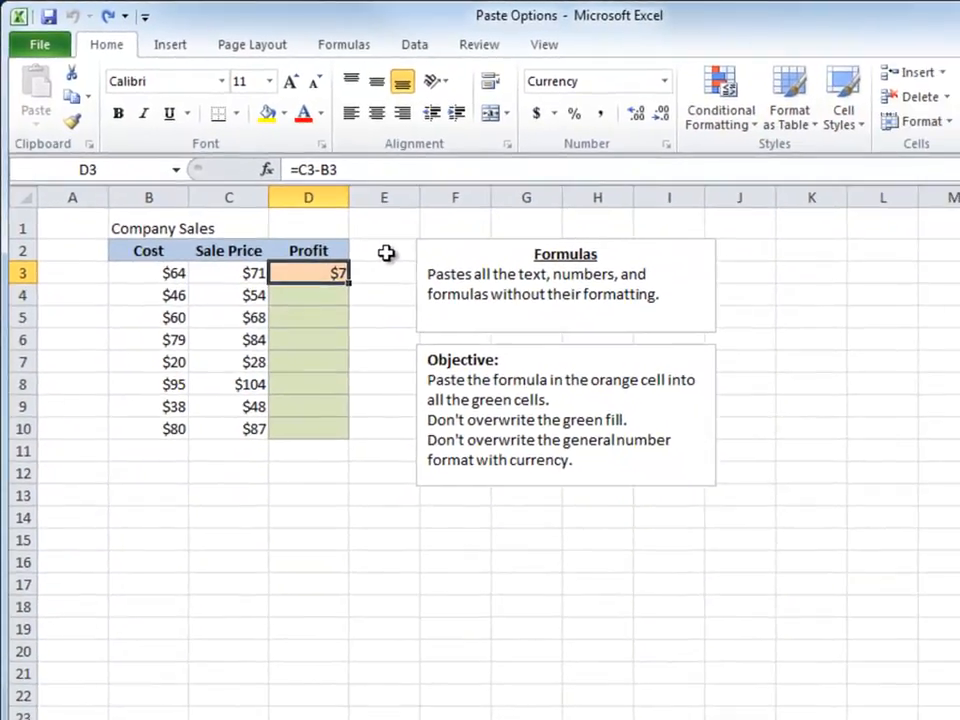
{"action": "key", "text": "ctrl+c"}
{"action": "left_click_drag", "start_coordinate": [318, 292], "coordinate": [289, 424]}
{"action": "key", "text": "ctrl+v"}
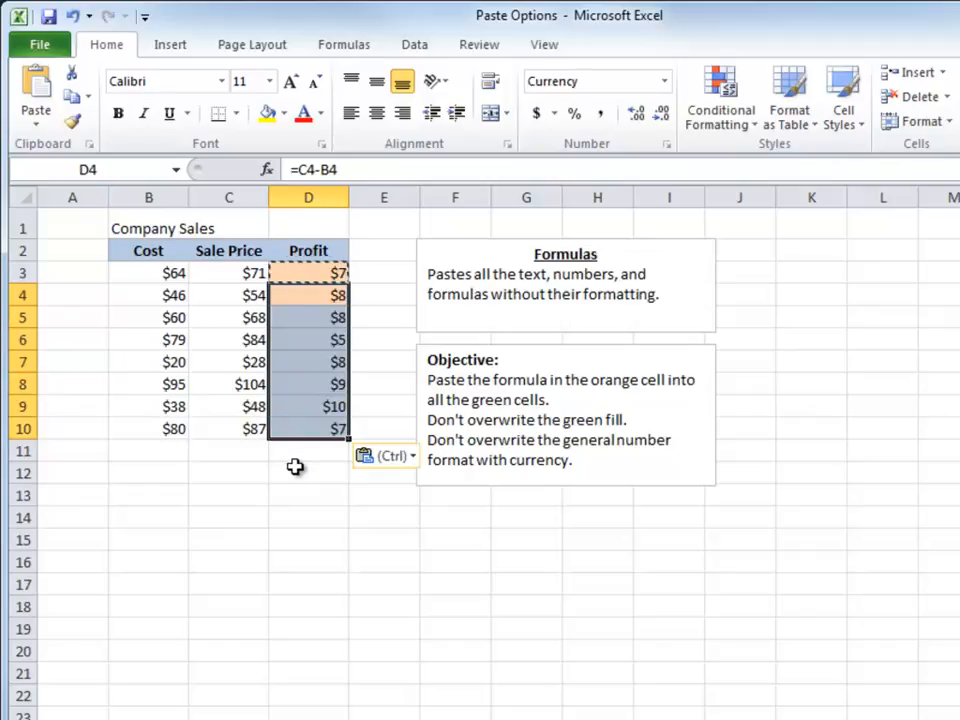
Check the pasted formulas, fill and number format in each Profit cell from D4 to D10.
{"action": "left_click", "coordinate": [296, 464]}
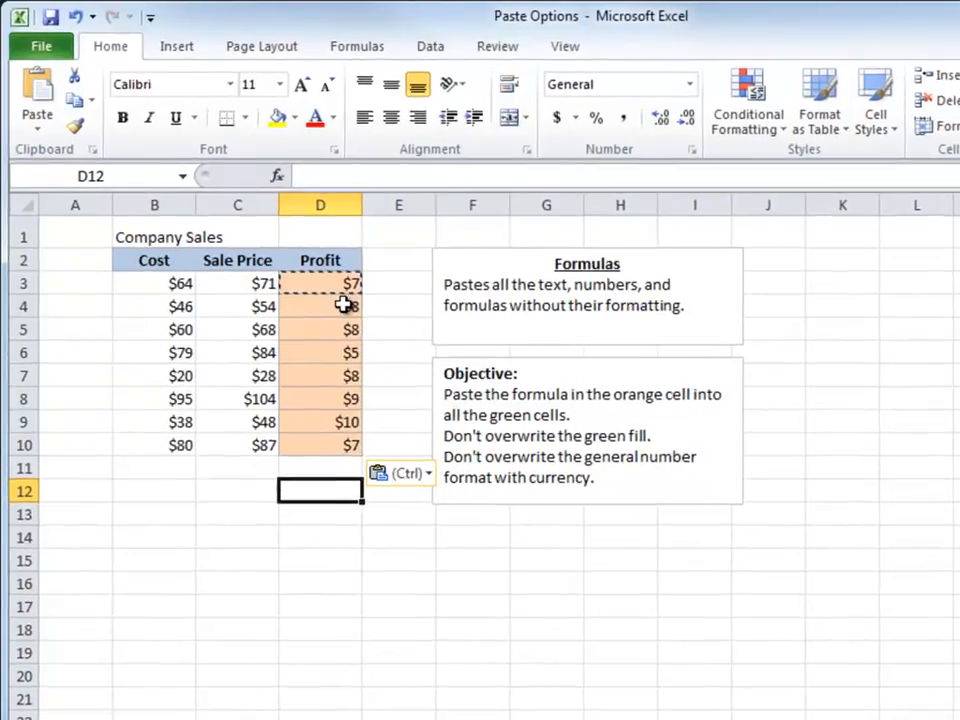
{"action": "left_click", "coordinate": [343, 305]}
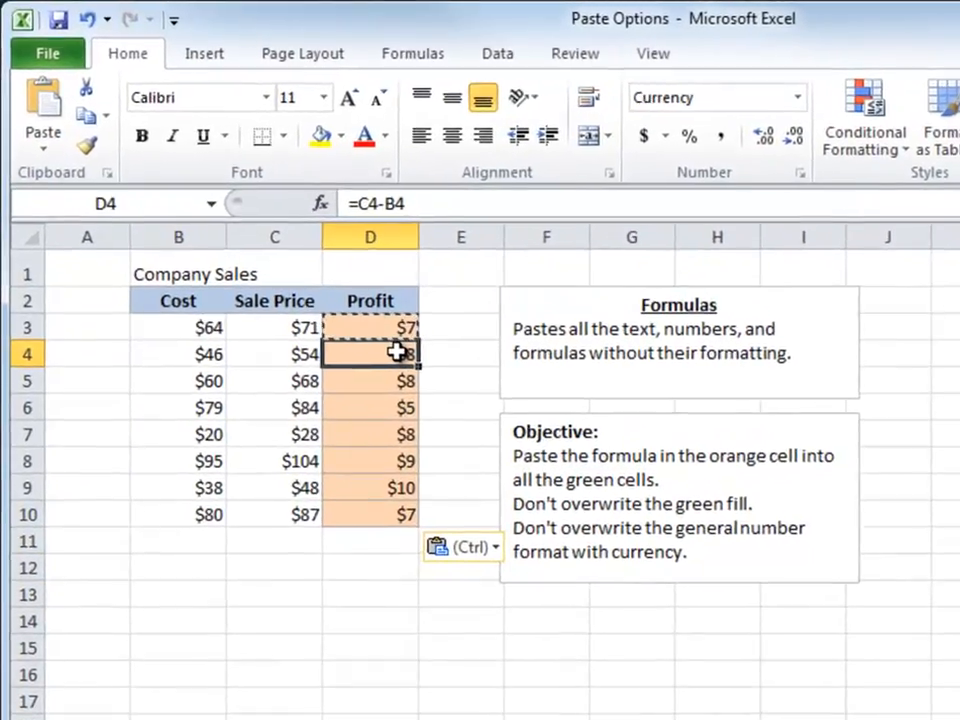
{"action": "key", "text": "Down"}
{"action": "key", "text": "Down"}
{"action": "key", "text": "Down"}
{"action": "key", "text": "Down"}
{"action": "key", "text": "Down"}
{"action": "key", "text": "Down"}
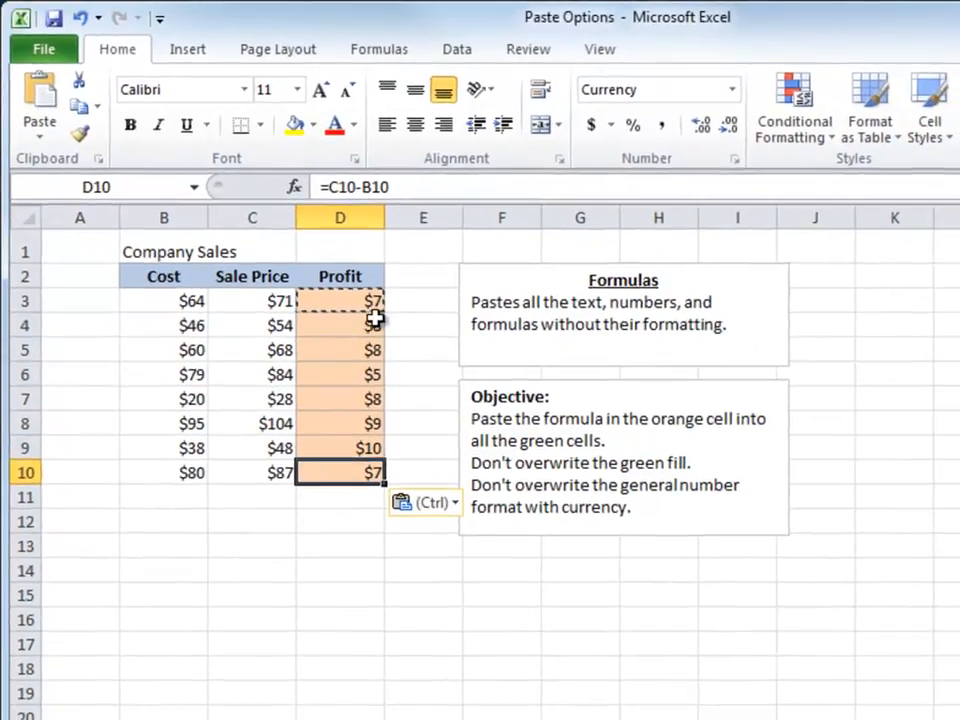
Change the paste option for the pasted Profit cells to Formulas, keeping the green fill and General number format.
{"action": "left_click", "coordinate": [452, 504]}
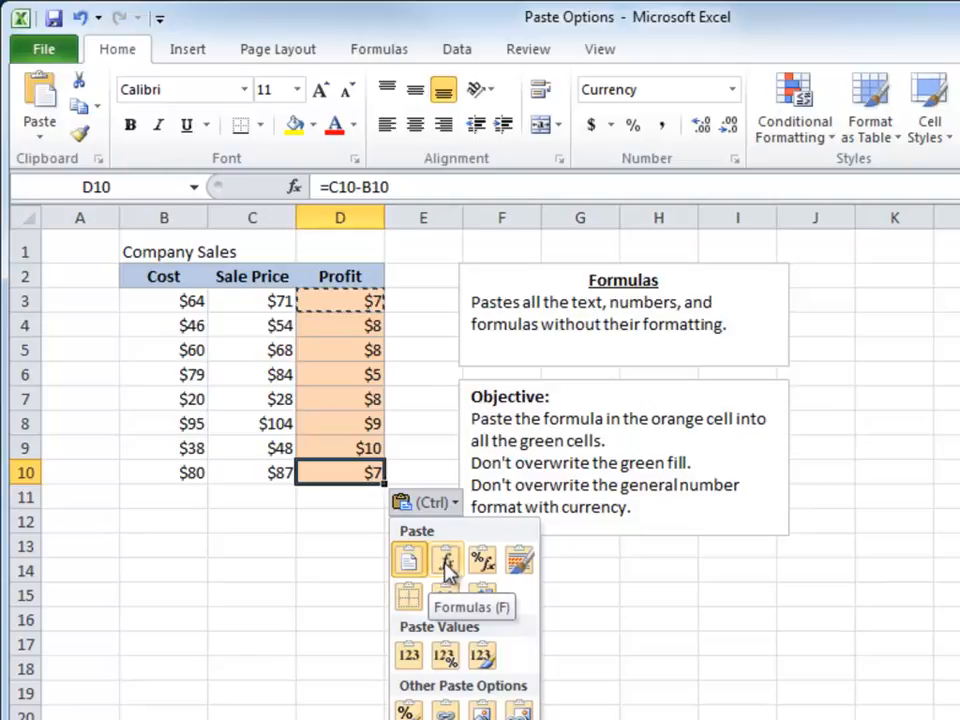
{"action": "left_click", "coordinate": [443, 563]}
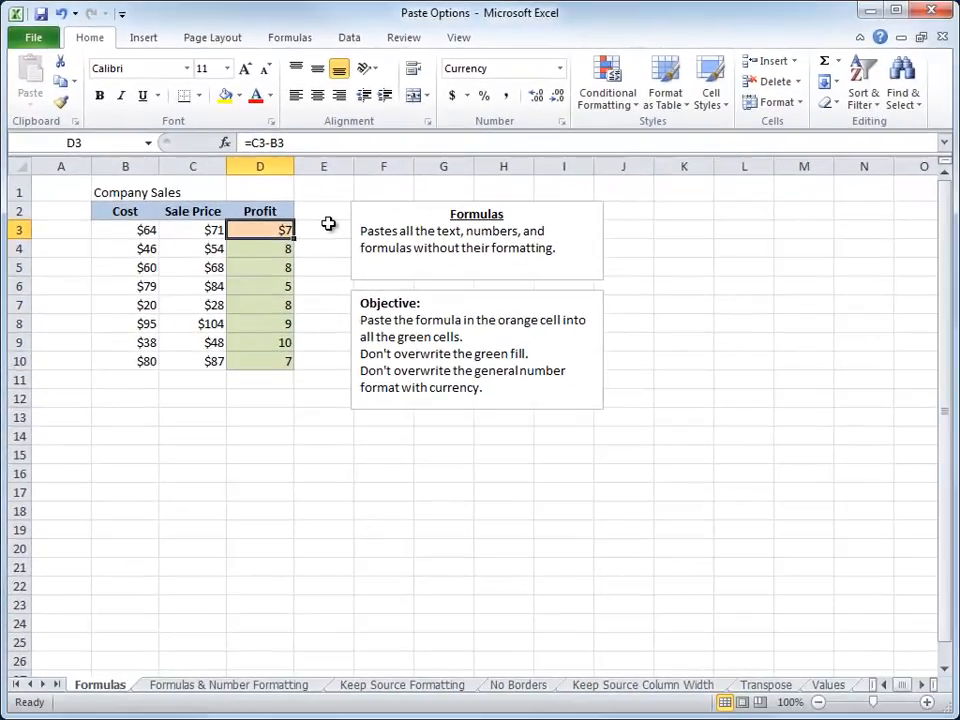
On the Formulas & Number Formatting sheet, copy the profit formula from D3 and paste it into D4:D10 with the default paste.
{"action": "left_click", "coordinate": [225, 688]}
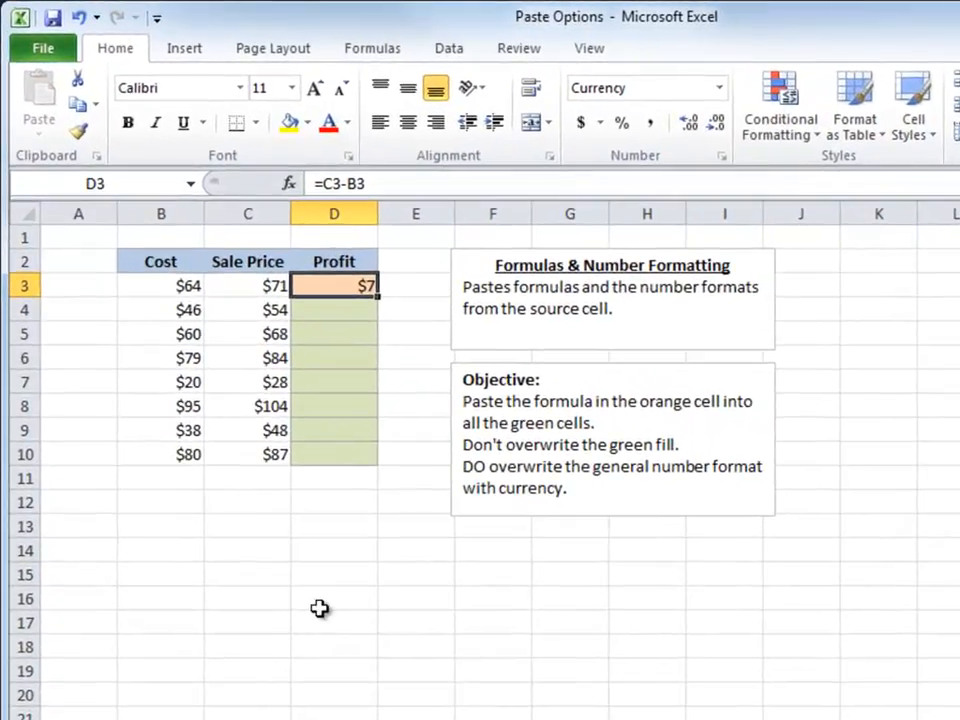
{"action": "left_click", "coordinate": [332, 309]}
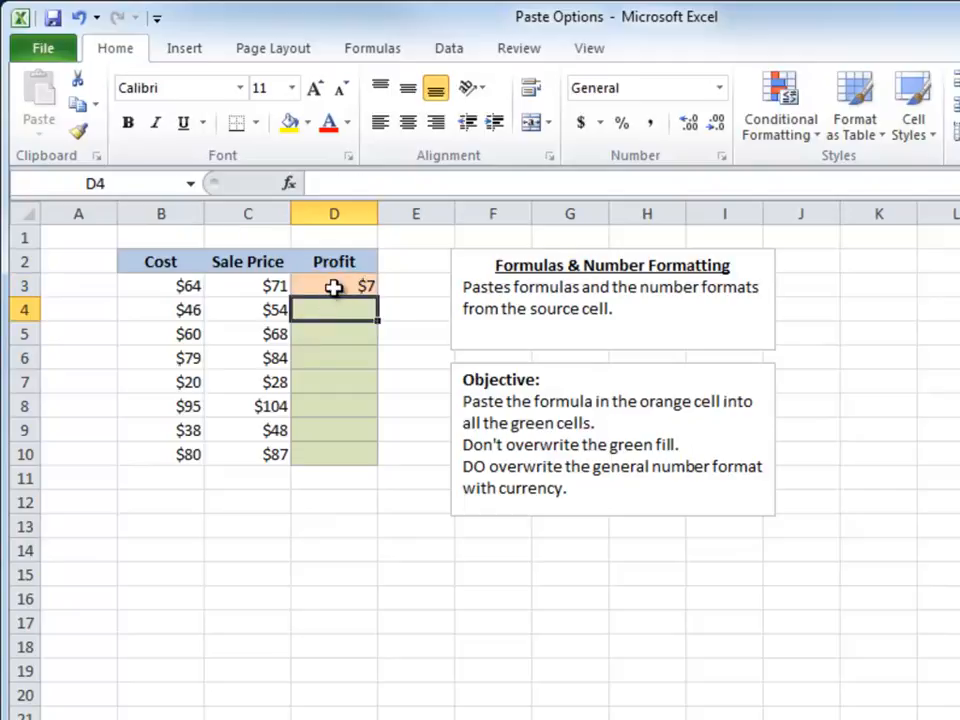
{"action": "left_click", "coordinate": [334, 286]}
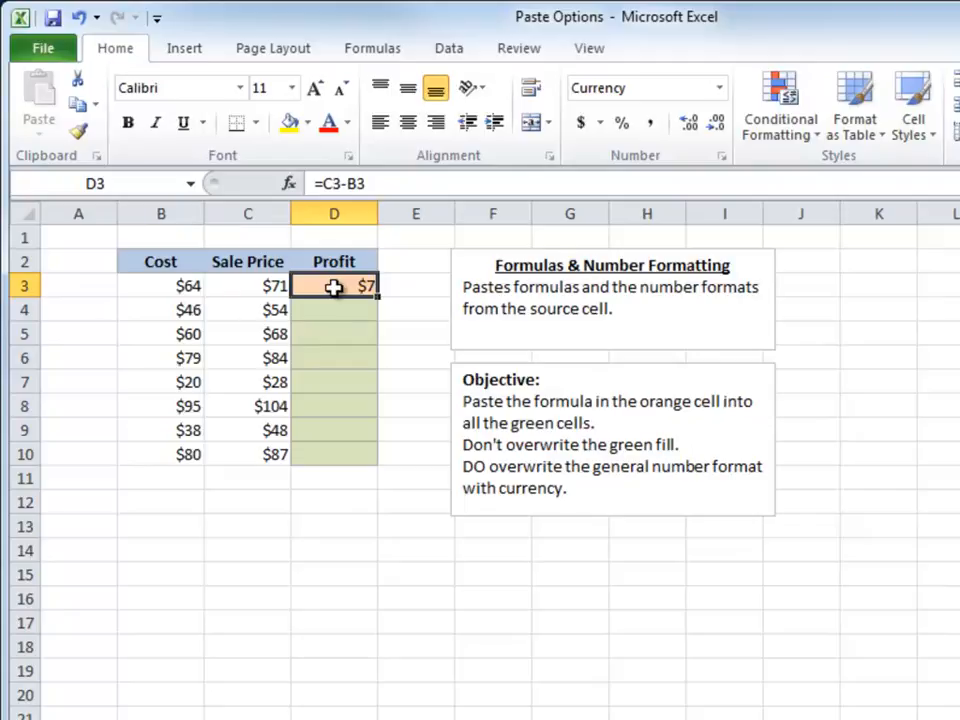
{"action": "key", "text": "ctrl+c"}
{"action": "left_click_drag", "start_coordinate": [328, 303], "coordinate": [317, 454]}
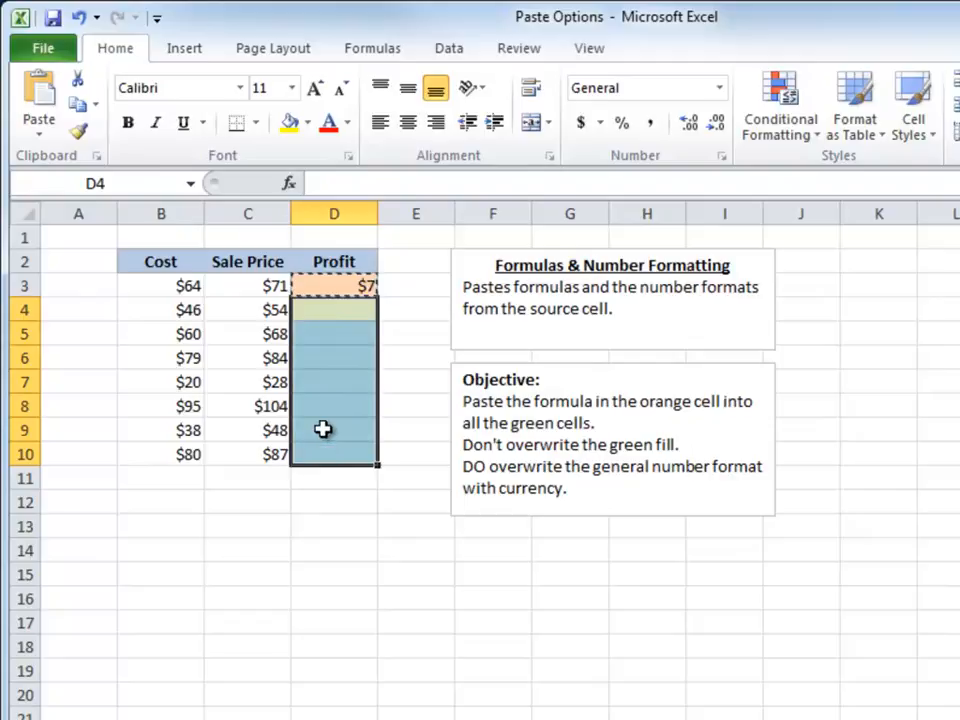
{"action": "key", "text": "ctrl+v"}
{"action": "left_click", "coordinate": [274, 480]}
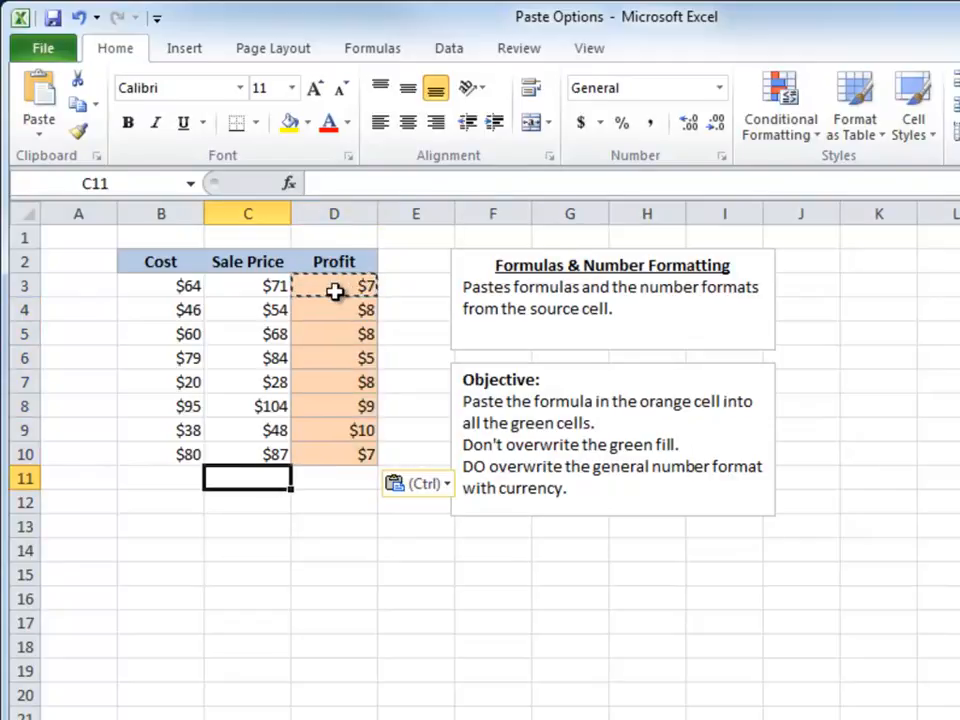
Change the paste option for D4:D10 to Formulas & Number Formatting and clear the copy selection.
{"action": "left_click", "coordinate": [420, 486]}
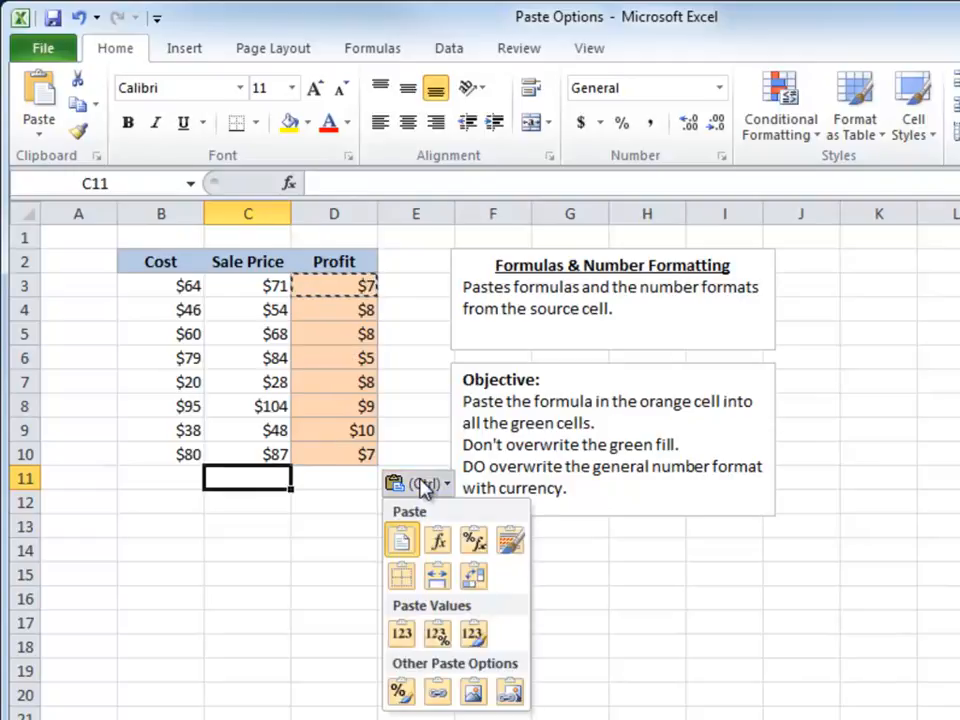
{"action": "left_click", "coordinate": [474, 543]}
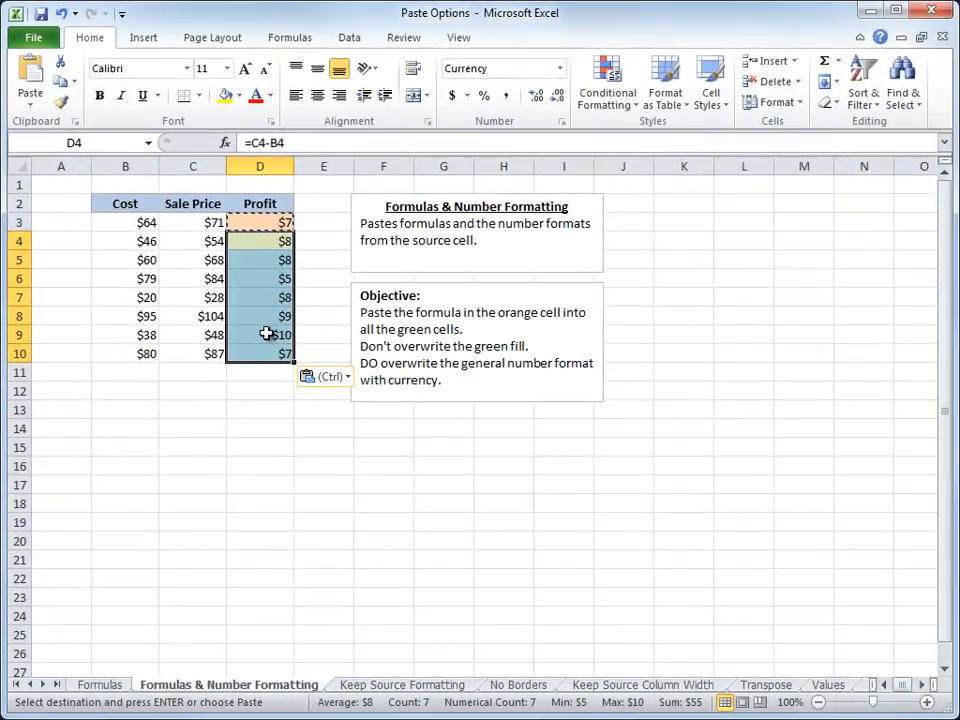
{"action": "key", "text": "Escape"}
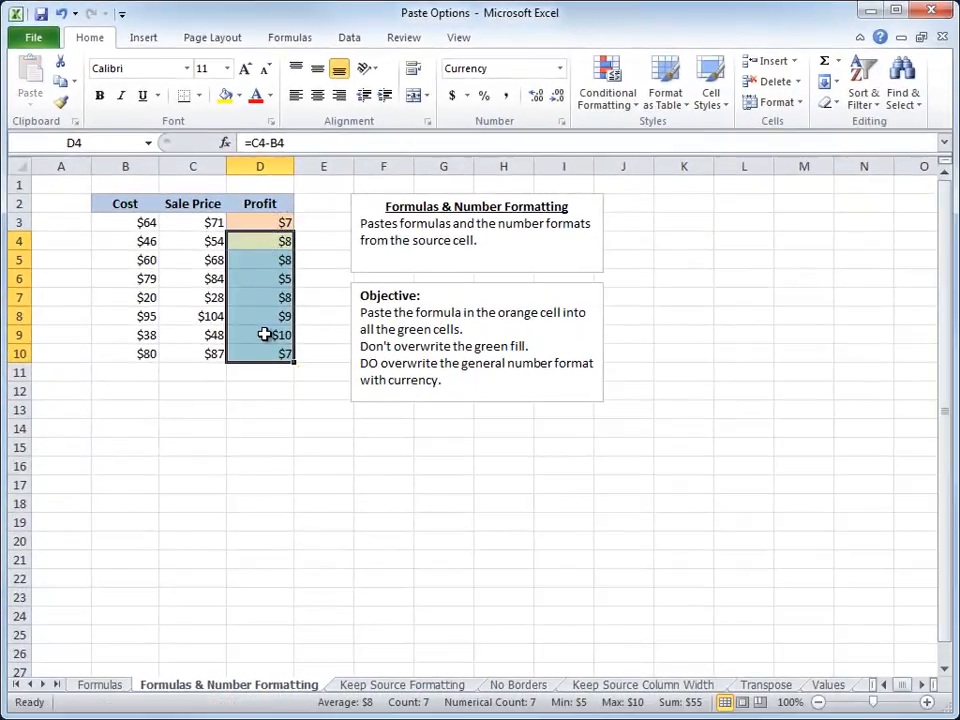
On the Keep Source Formatting sheet, copy the Source numbers B3:B11 and paste them into the Destination column from C3 with the default paste.
{"action": "left_click", "coordinate": [400, 685]}
{"action": "left_click", "coordinate": [193, 234]}
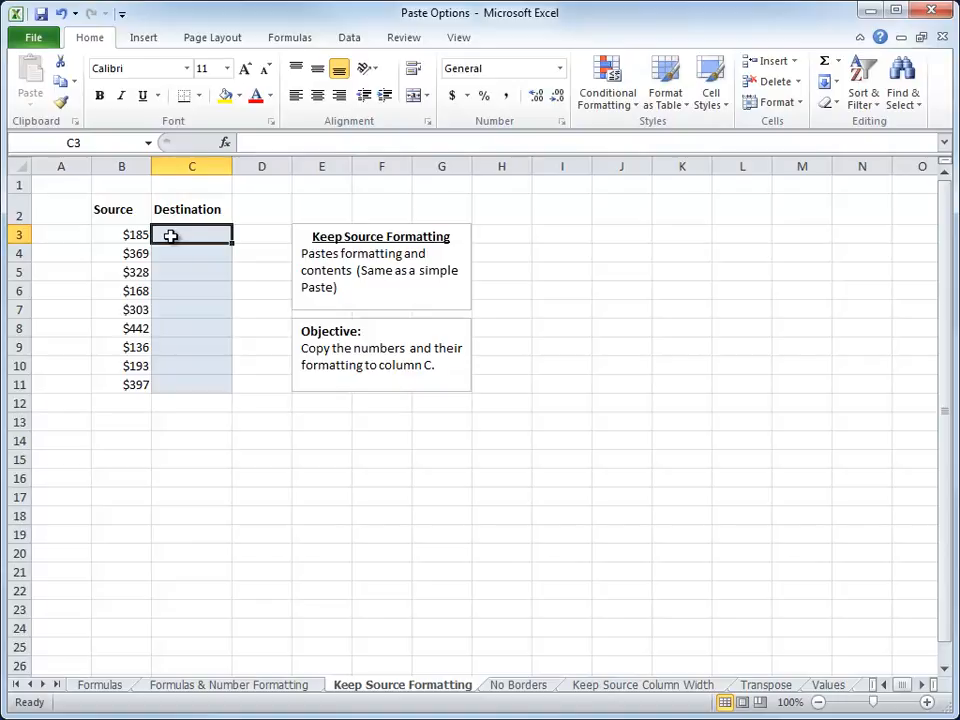
{"action": "left_click_drag", "start_coordinate": [135, 236], "coordinate": [126, 380]}
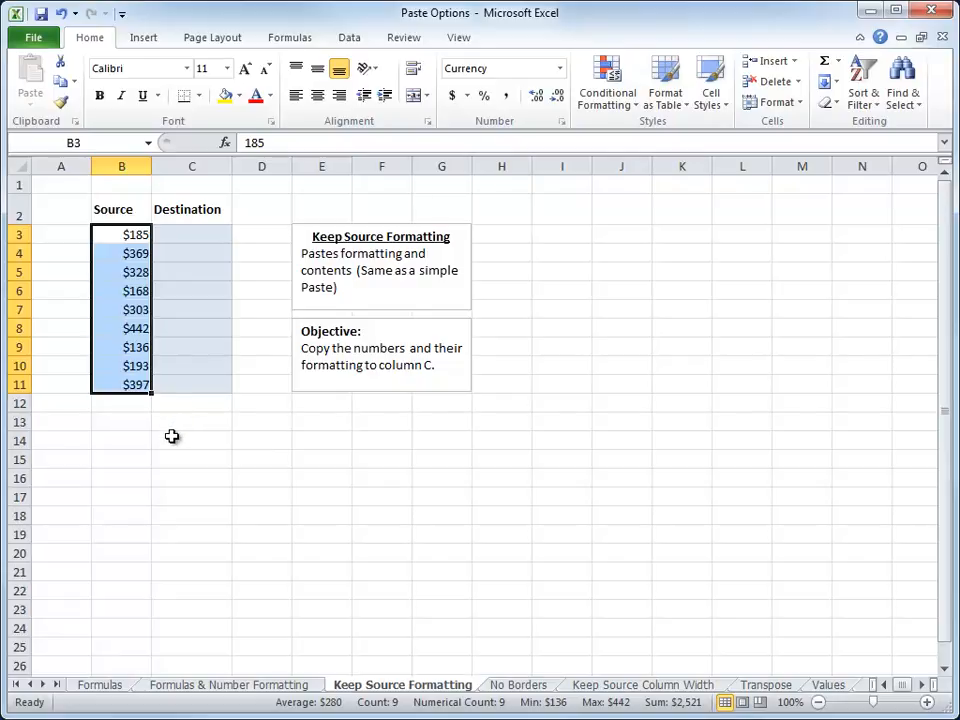
{"action": "left_click", "coordinate": [172, 268]}
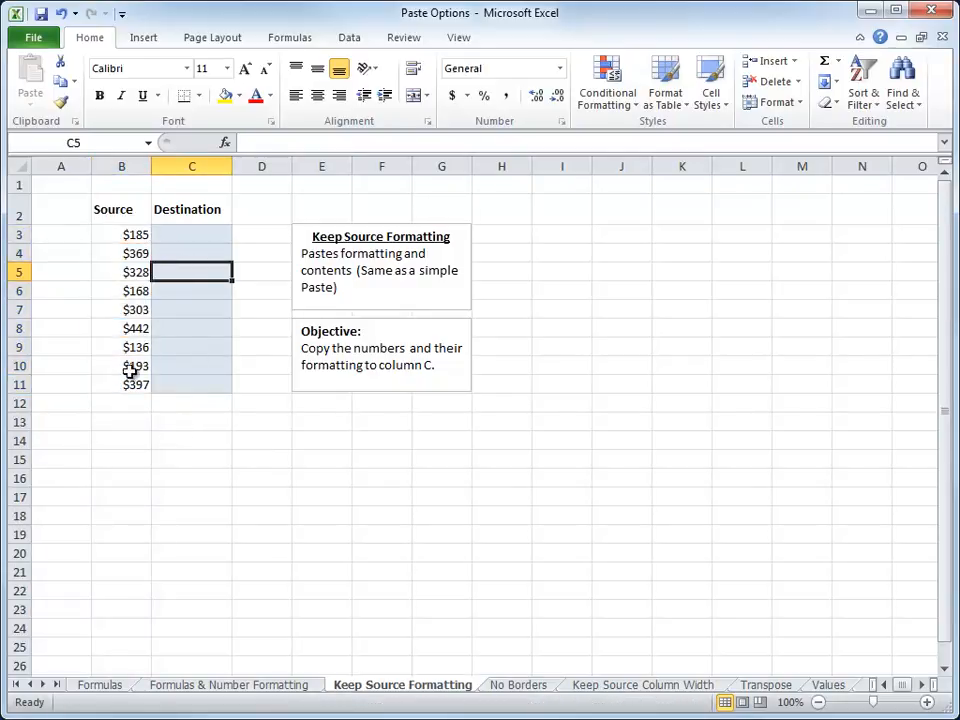
{"action": "left_click_drag", "start_coordinate": [130, 240], "coordinate": [122, 379]}
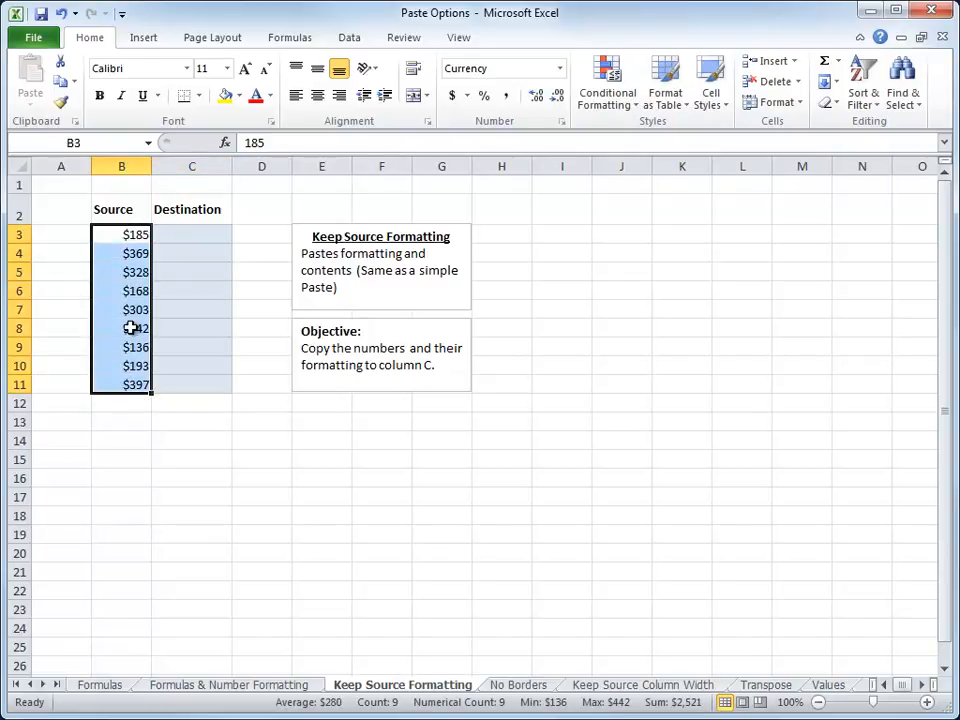
{"action": "key", "text": "ctrl+c"}
{"action": "left_click", "coordinate": [195, 232]}
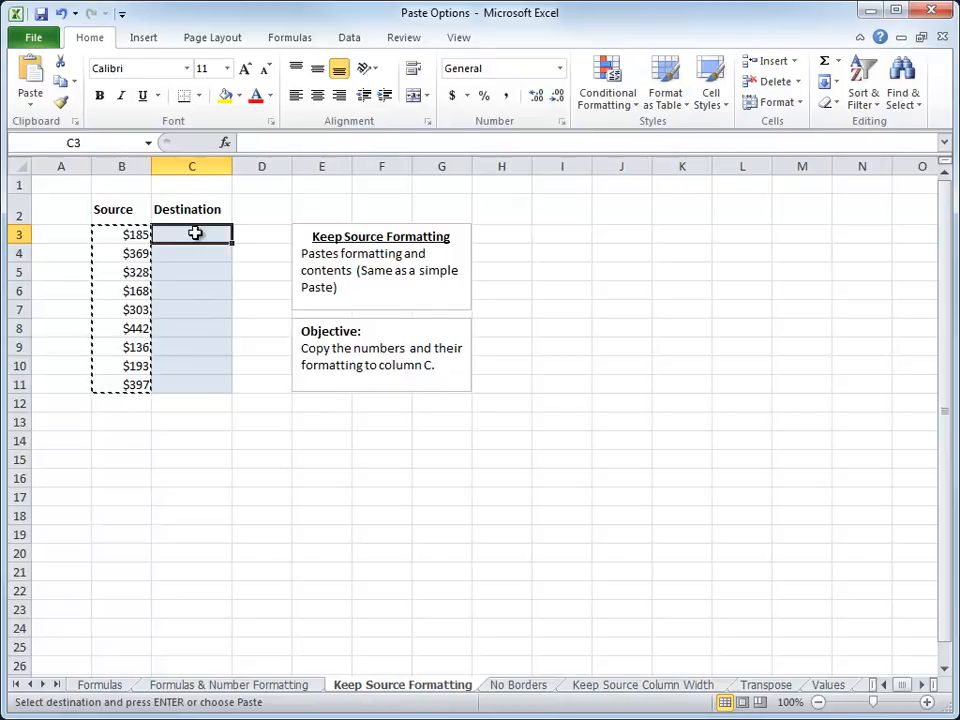
{"action": "key", "text": "ctrl+v"}
{"action": "left_click", "coordinate": [202, 421]}
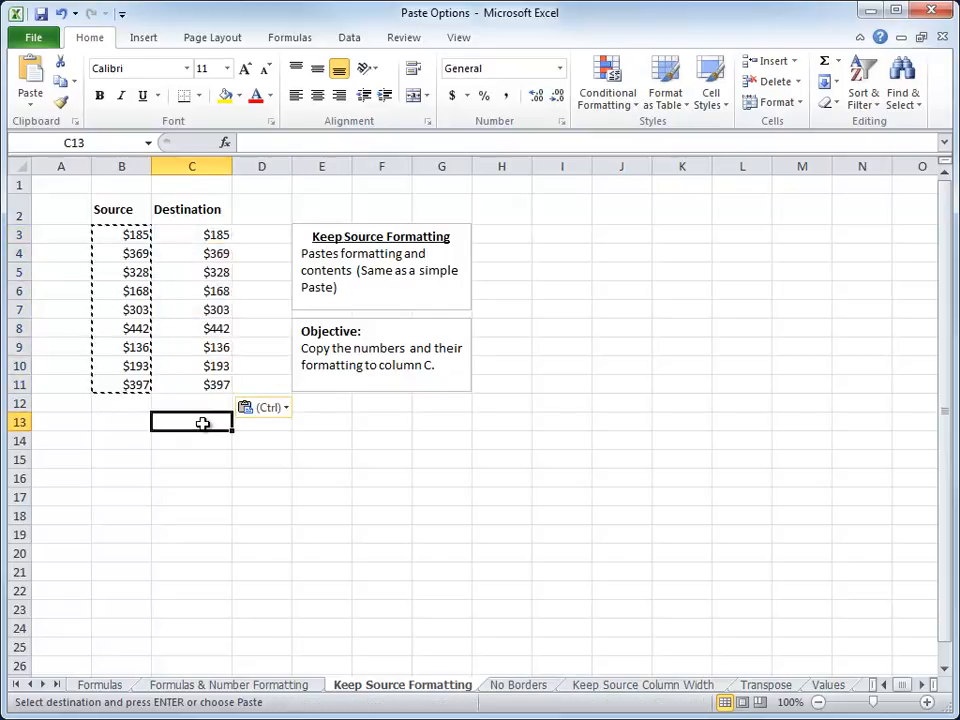
Compare the Keep Source Formatting and plain Paste options on the pasted numbers C3:C11, finishing with Keep Source Formatting applied.
{"action": "left_click", "coordinate": [252, 407]}
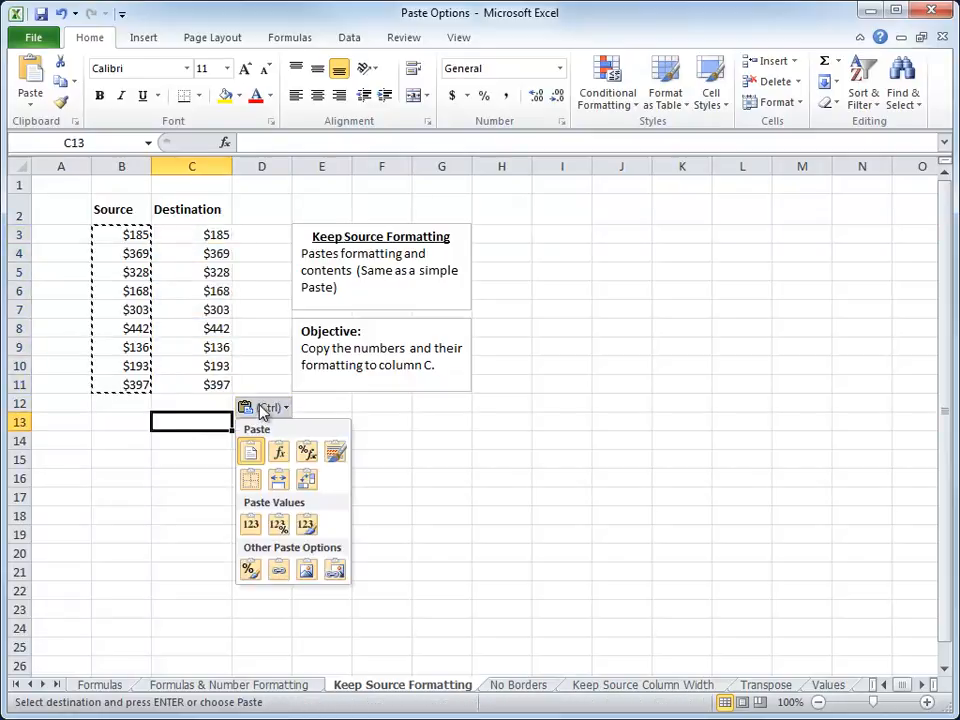
{"action": "left_click", "coordinate": [335, 455]}
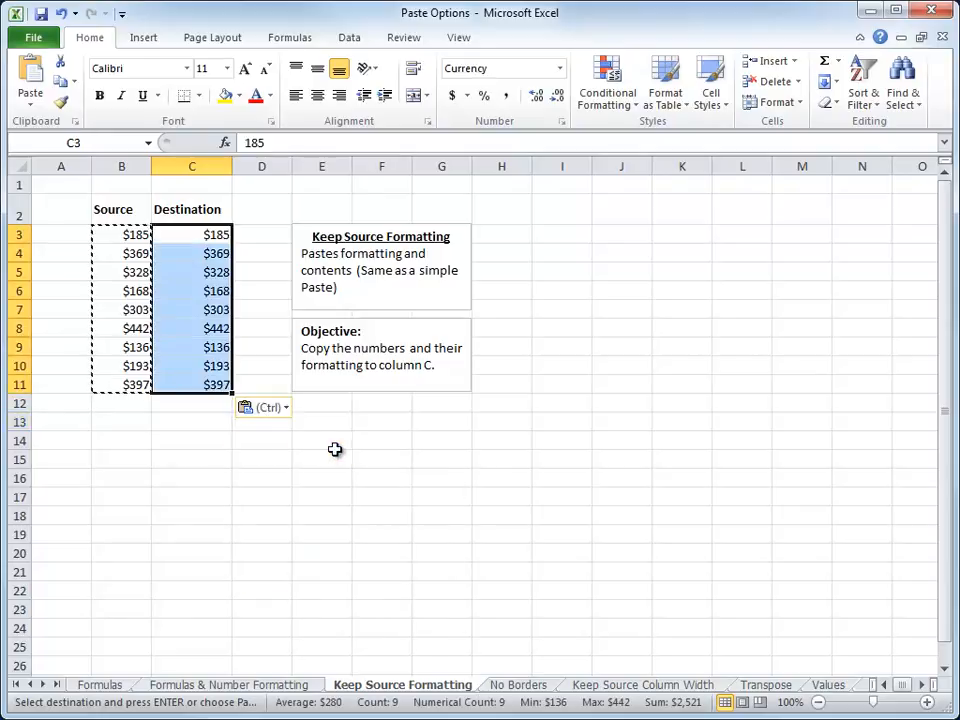
{"action": "left_click", "coordinate": [268, 410]}
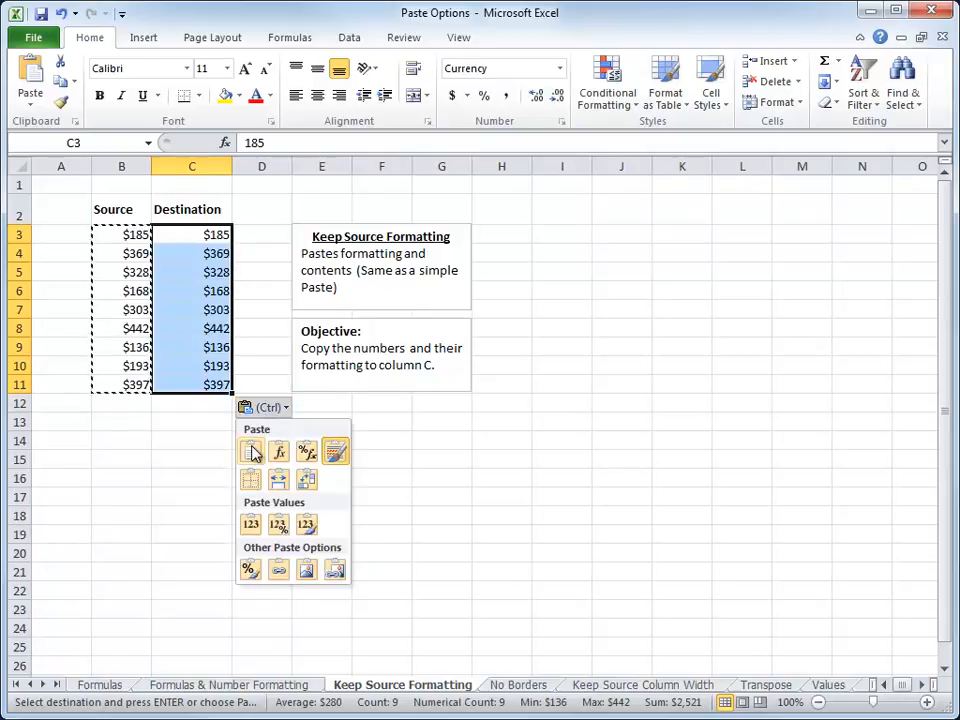
{"action": "left_click", "coordinate": [251, 448]}
{"action": "left_click", "coordinate": [268, 412]}
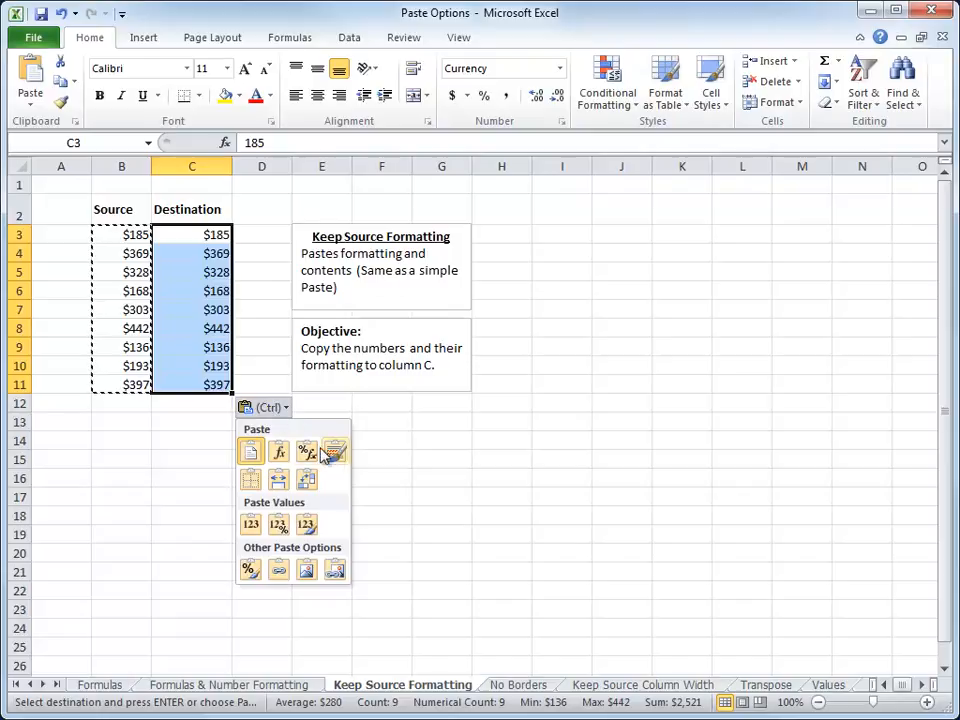
{"action": "left_click", "coordinate": [335, 450]}
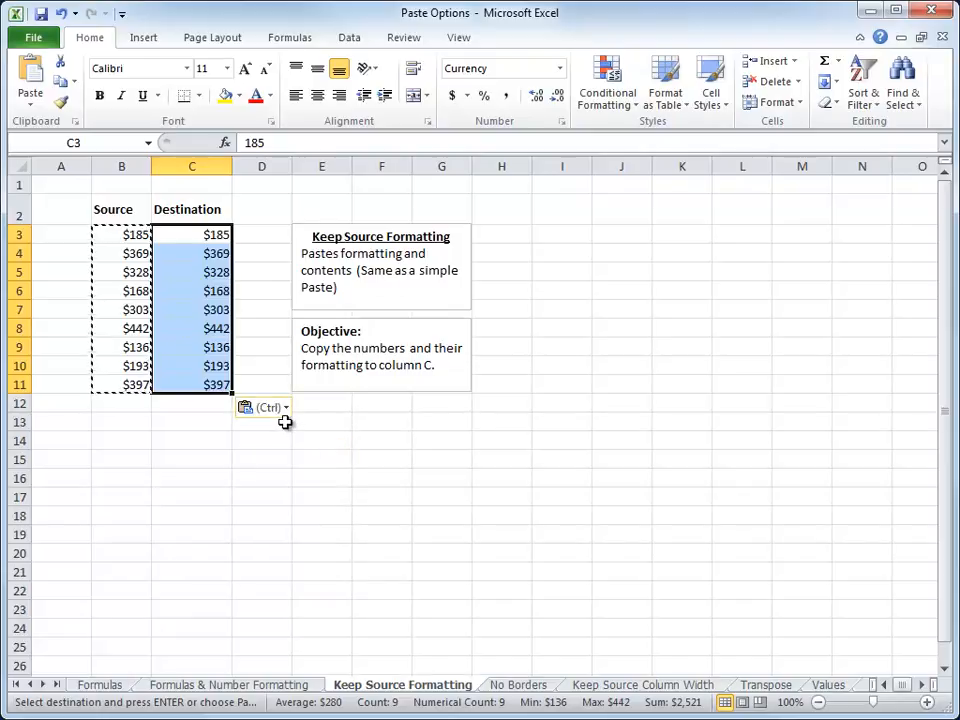
{"action": "left_click", "coordinate": [503, 405]}
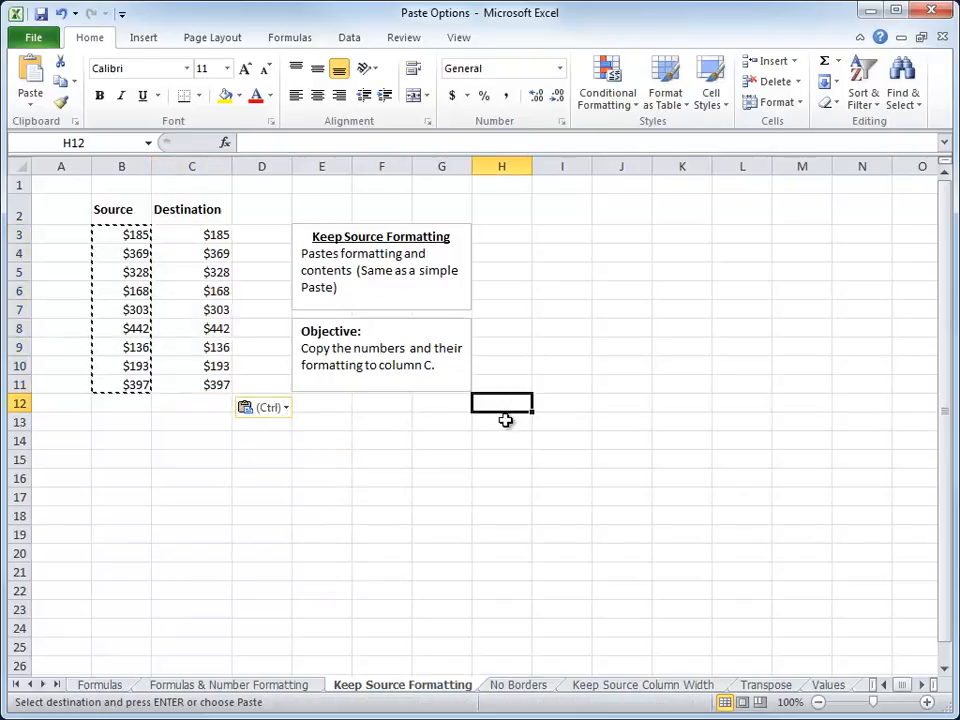
On the No Borders sheet, copy the Source cities B3:B7 and paste them under Destination from B10 with the default paste.
{"action": "left_click", "coordinate": [518, 686]}
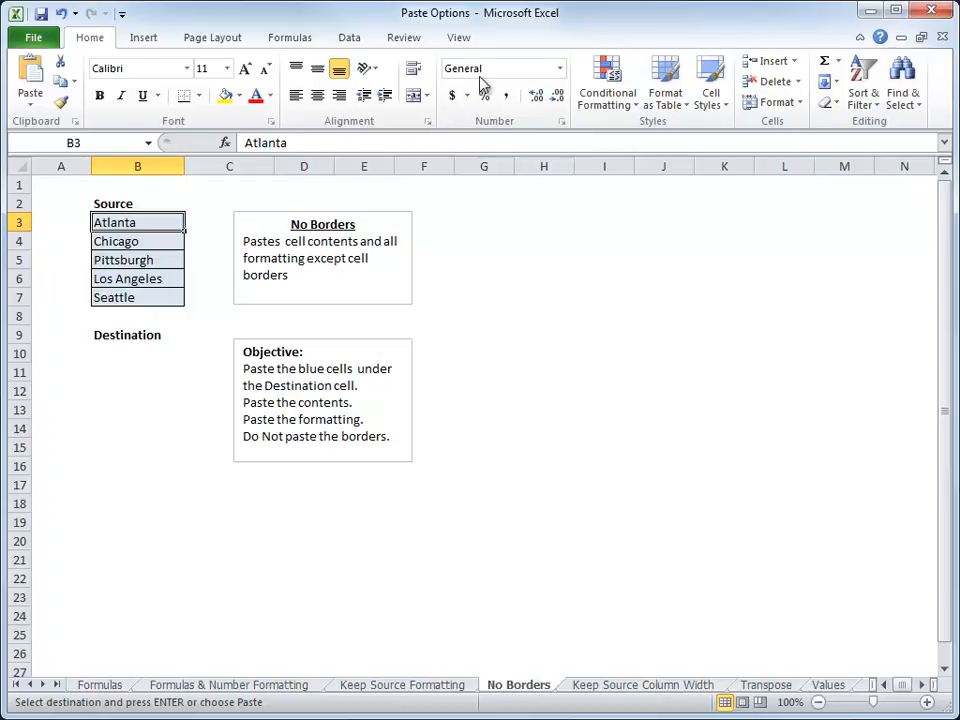
{"action": "left_click", "coordinate": [459, 39]}
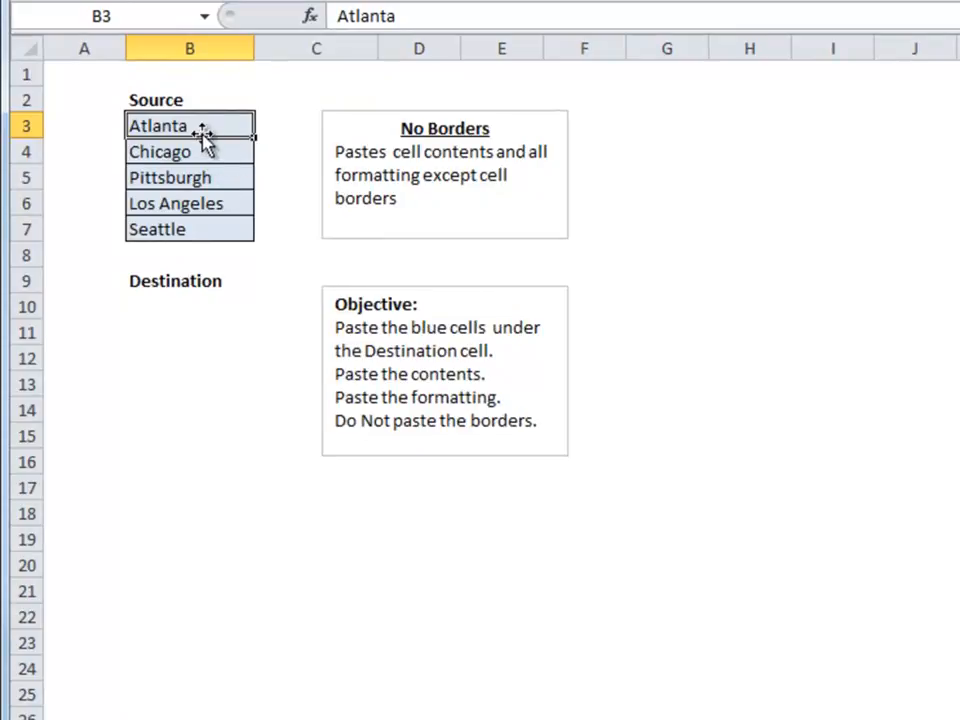
{"action": "left_click_drag", "start_coordinate": [193, 131], "coordinate": [184, 218]}
{"action": "left_click", "coordinate": [190, 127]}
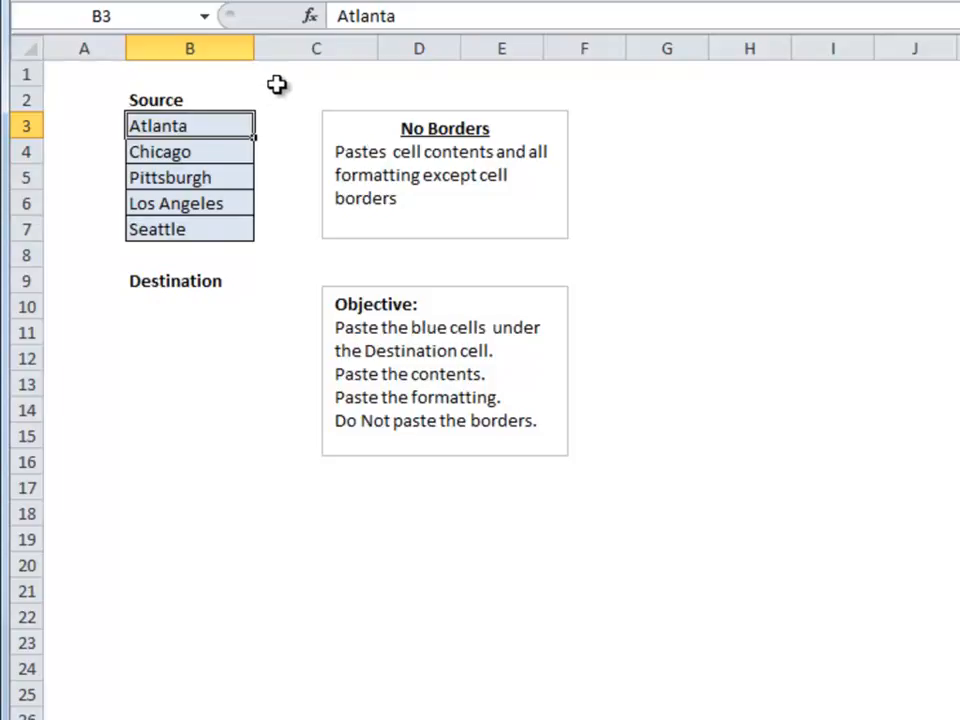
{"action": "left_click_drag", "start_coordinate": [206, 126], "coordinate": [186, 220]}
{"action": "key", "text": "ctrl+c"}
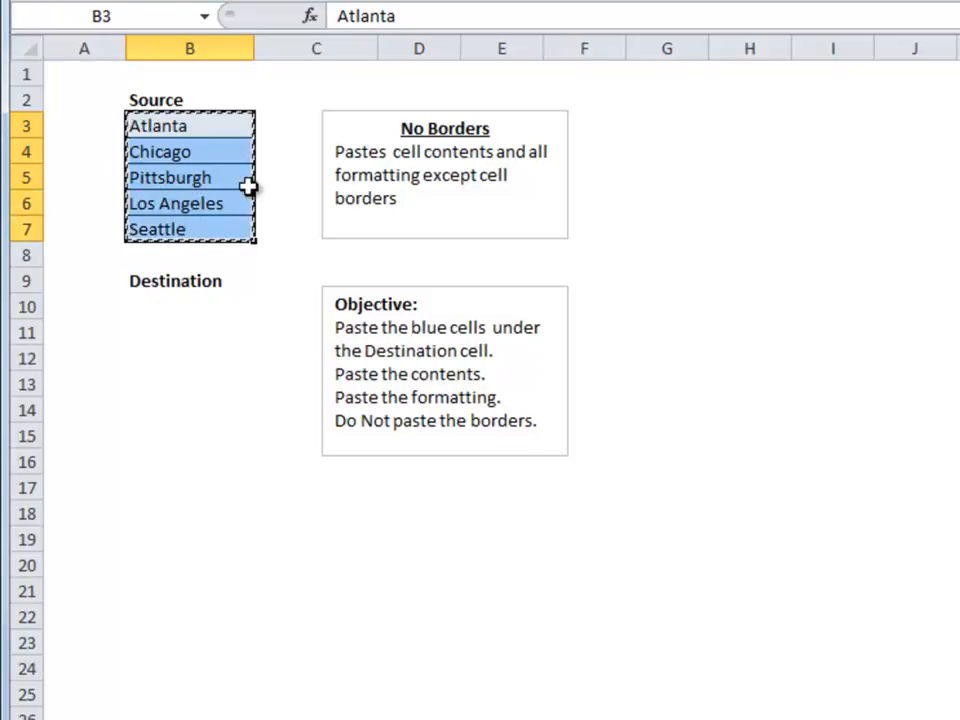
{"action": "left_click", "coordinate": [141, 301]}
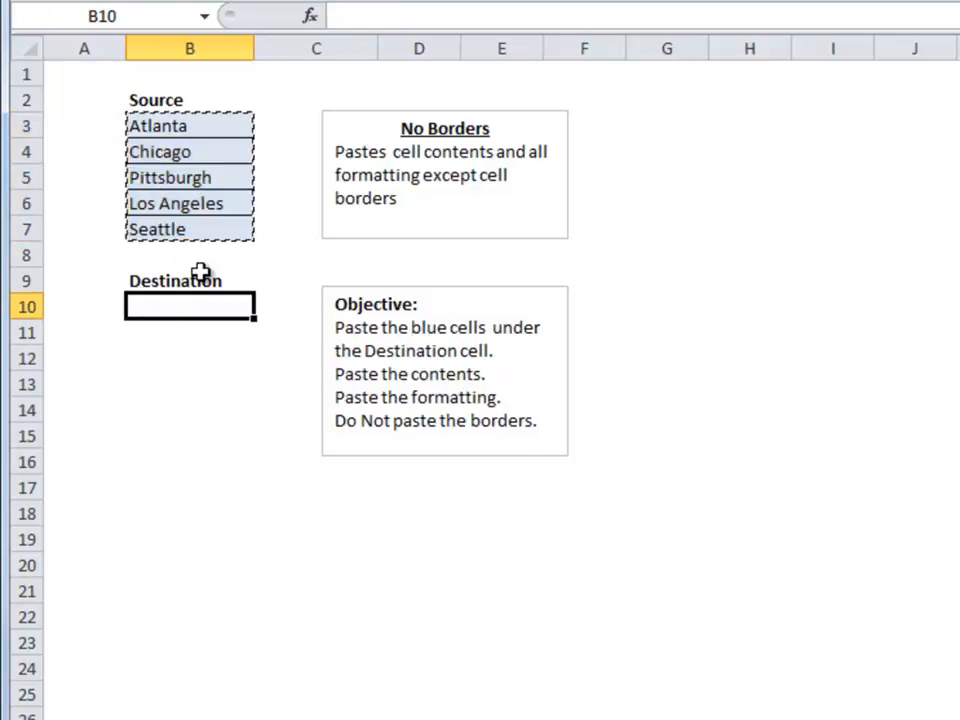
{"action": "key", "text": "ctrl+v"}
{"action": "left_click", "coordinate": [277, 249]}
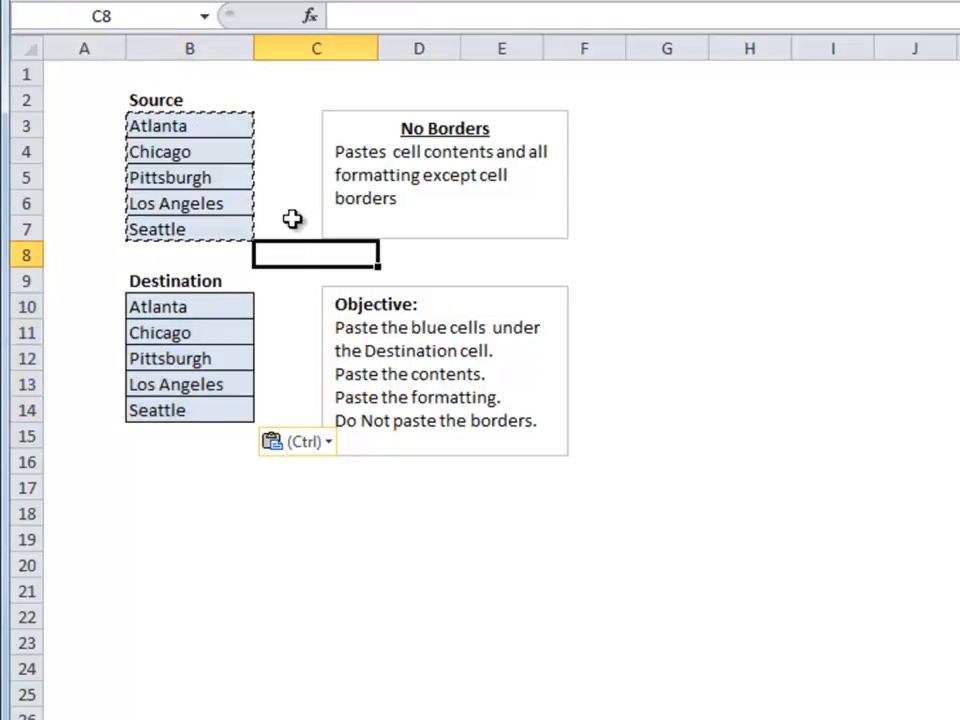
Change the paste option for the pasted cities B10:B14 to No Borders.
{"action": "left_click", "coordinate": [326, 441]}
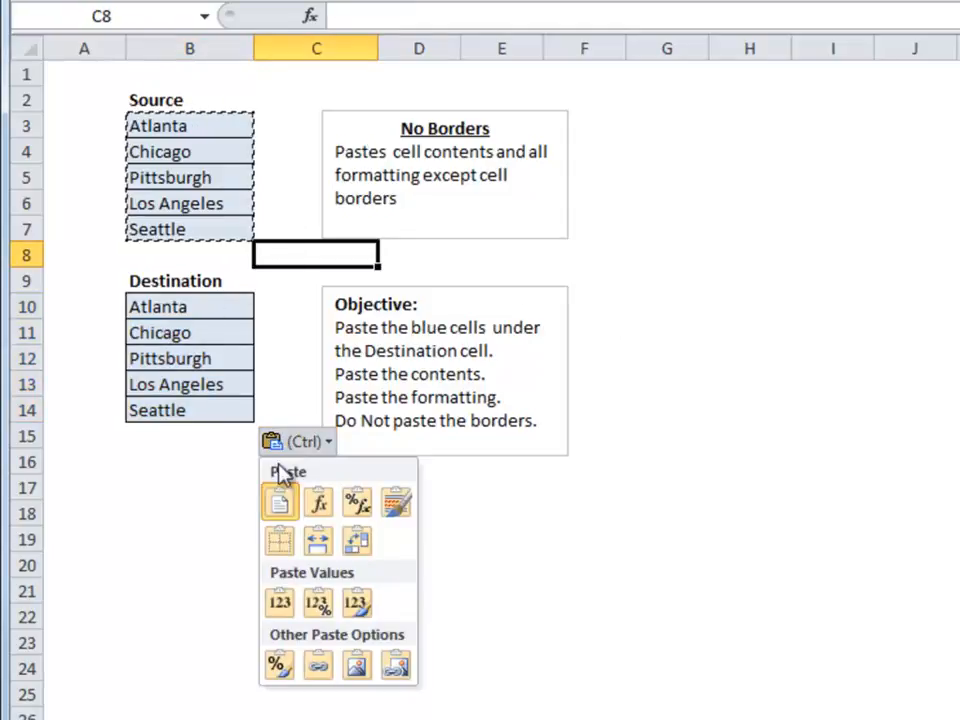
{"action": "left_click", "coordinate": [274, 539]}
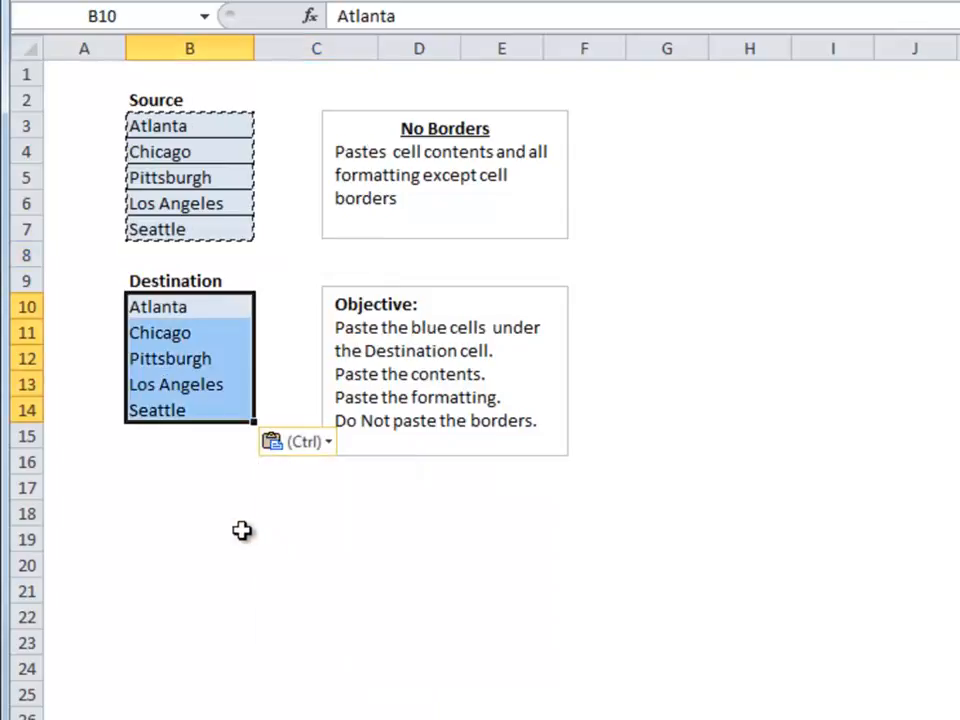
{"action": "left_click", "coordinate": [199, 465]}
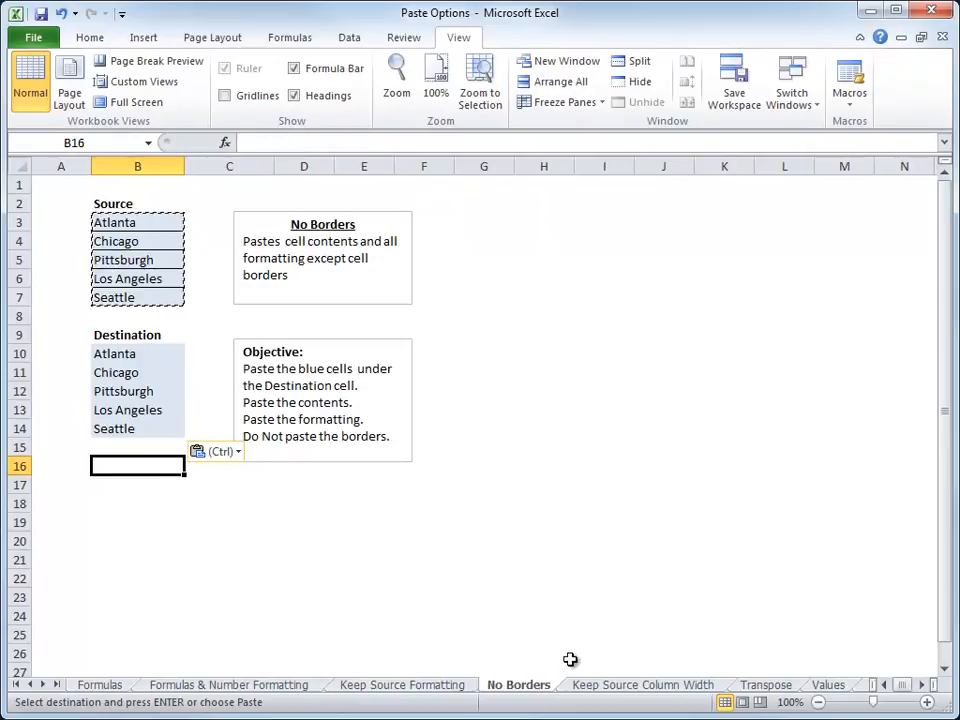
On the Keep Source Column Width sheet, select the customer table A11:C28 including its headers and copy it.
{"action": "left_click", "coordinate": [590, 686]}
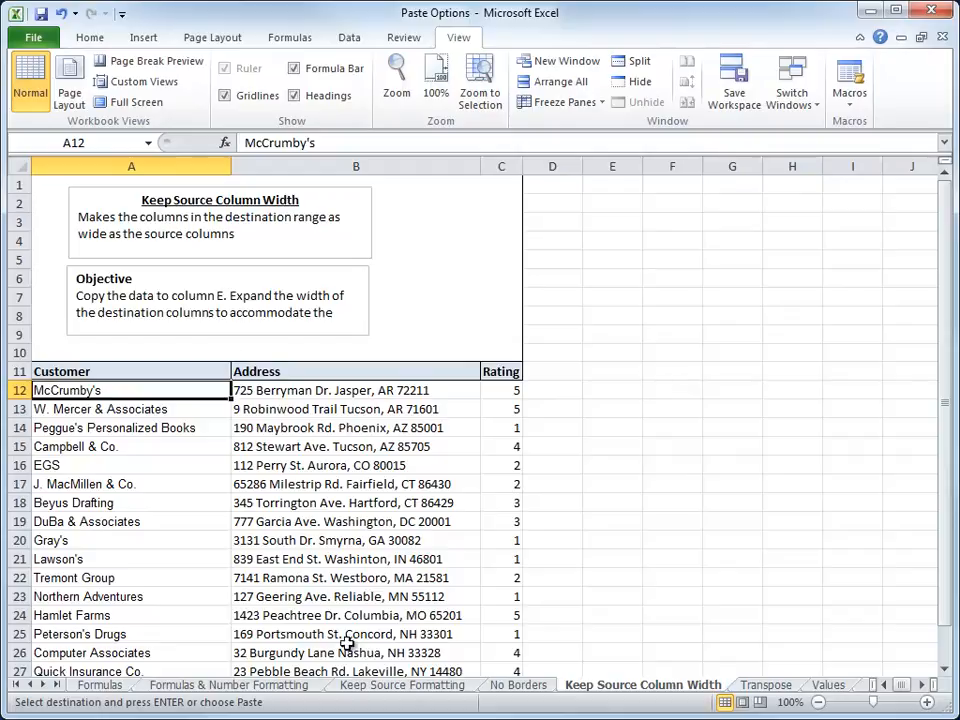
{"action": "left_click", "coordinate": [96, 372]}
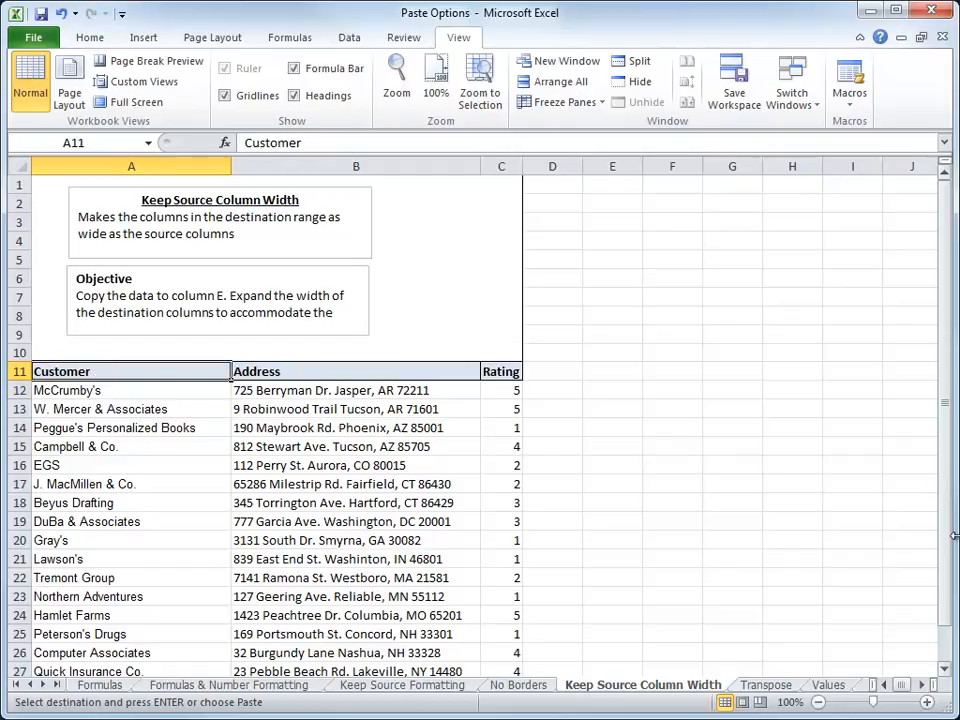
{"action": "left_click", "coordinate": [946, 671]}
{"action": "left_click", "coordinate": [946, 671]}
{"action": "left_click", "coordinate": [946, 671]}
{"action": "left_click", "coordinate": [946, 671]}
{"action": "left_click", "coordinate": [946, 671]}
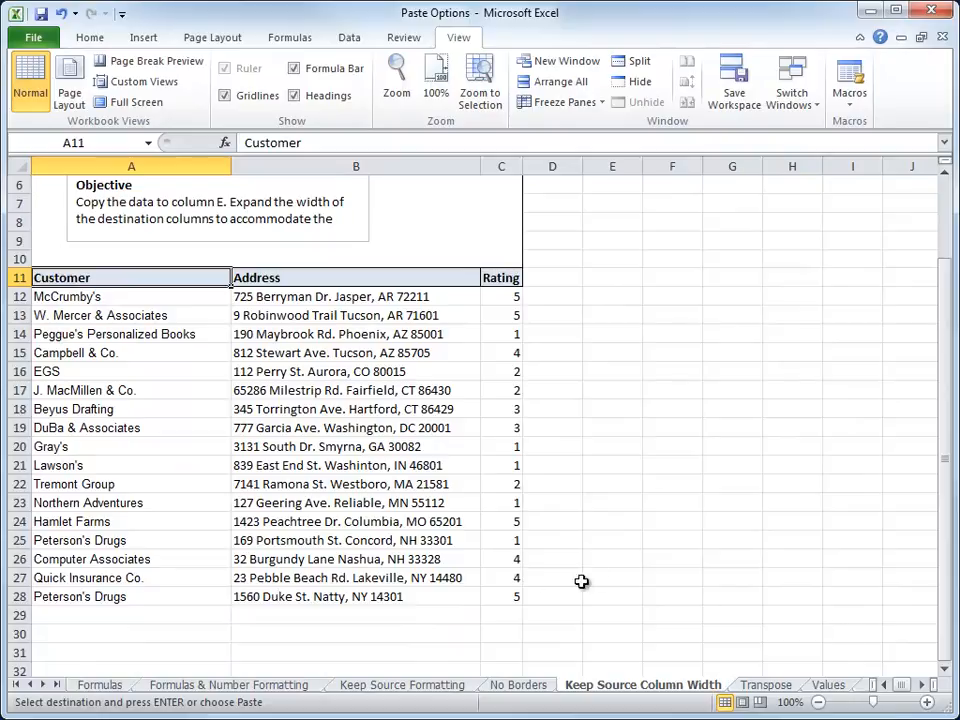
{"action": "left_click", "coordinate": [513, 597], "text": "shift"}
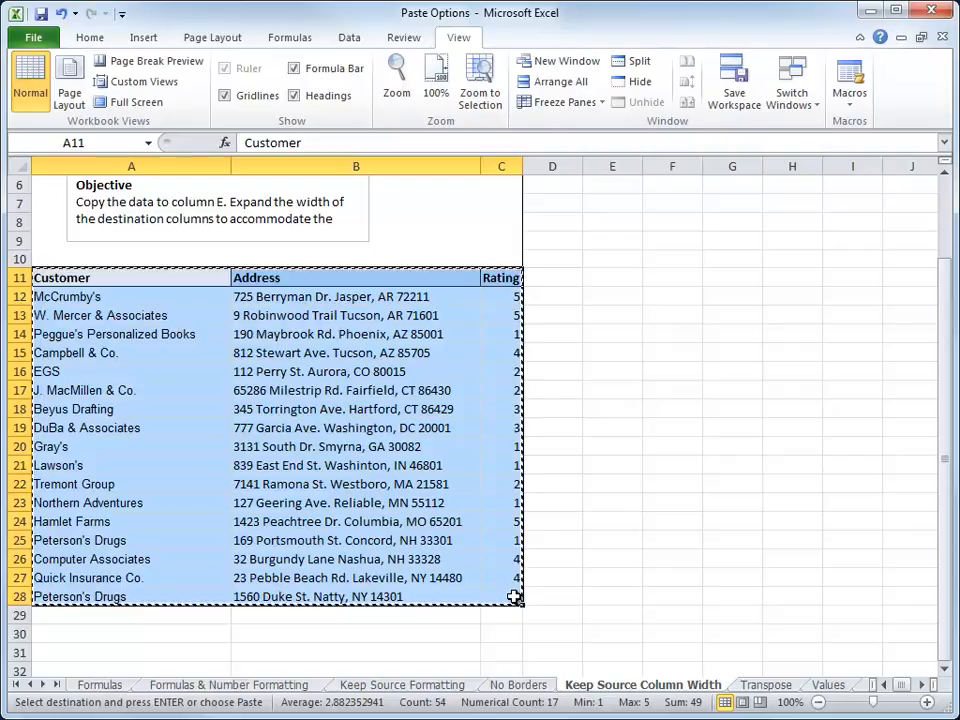
Paste the copied customer table starting at E11 and change its paste option to Keep Source Column Widths.
{"action": "left_click", "coordinate": [620, 278]}
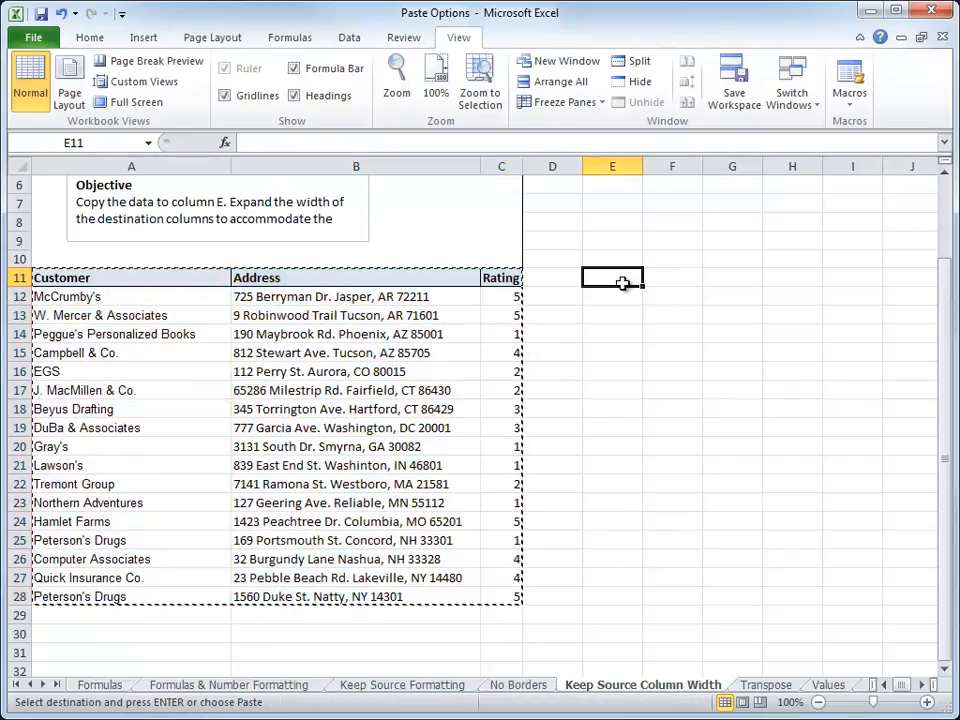
{"action": "left_click", "coordinate": [921, 686]}
{"action": "left_click", "coordinate": [921, 686]}
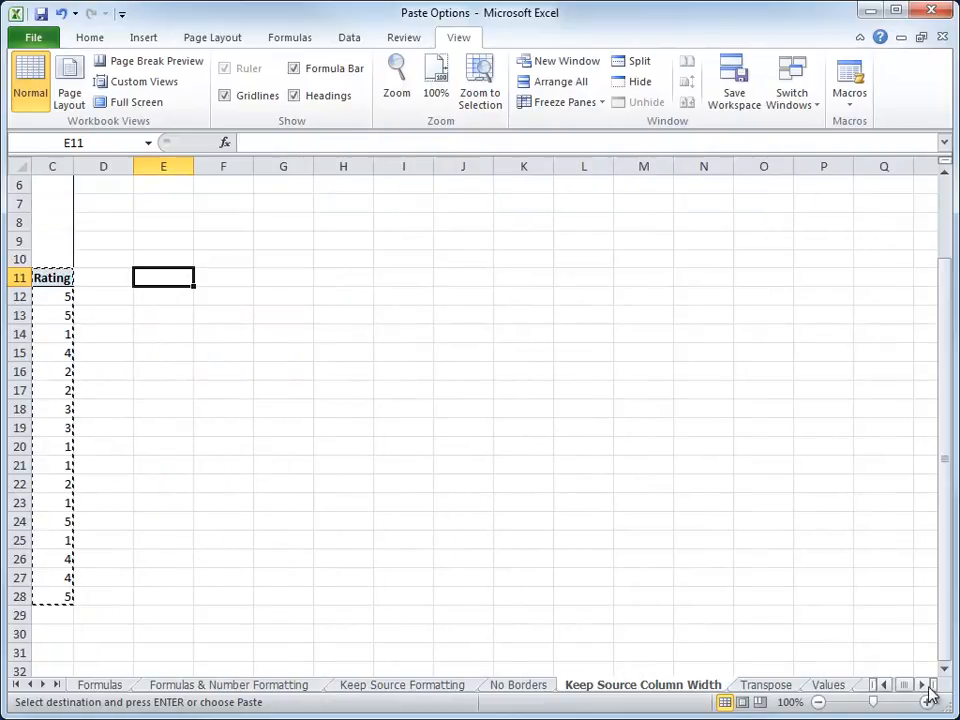
{"action": "left_click_drag", "start_coordinate": [950, 705], "coordinate": [900, 596]}
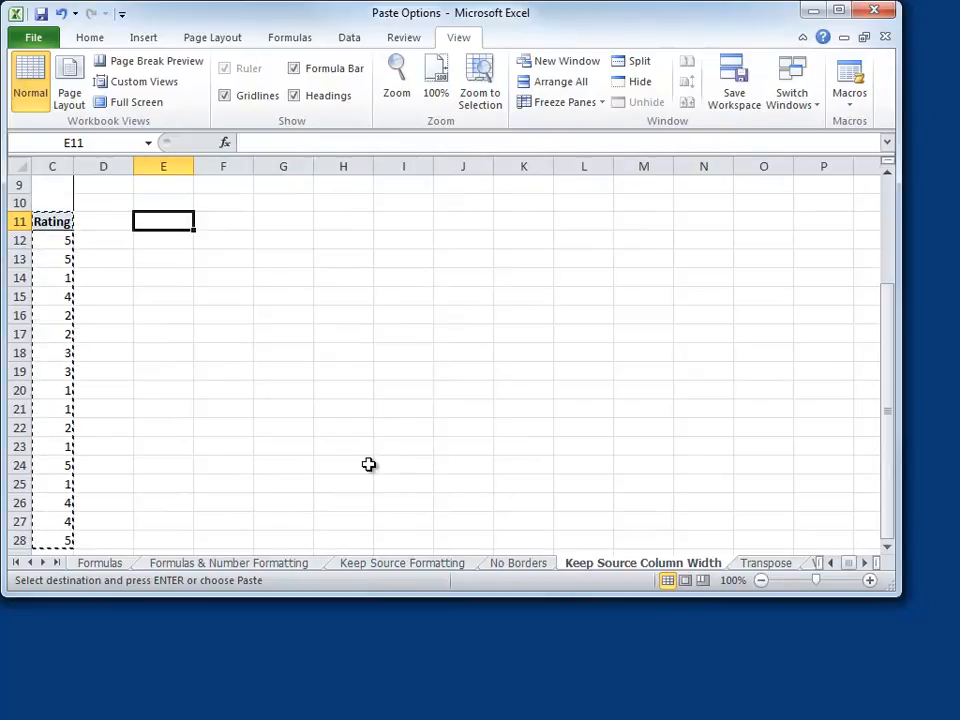
{"action": "key", "text": "ctrl+v"}
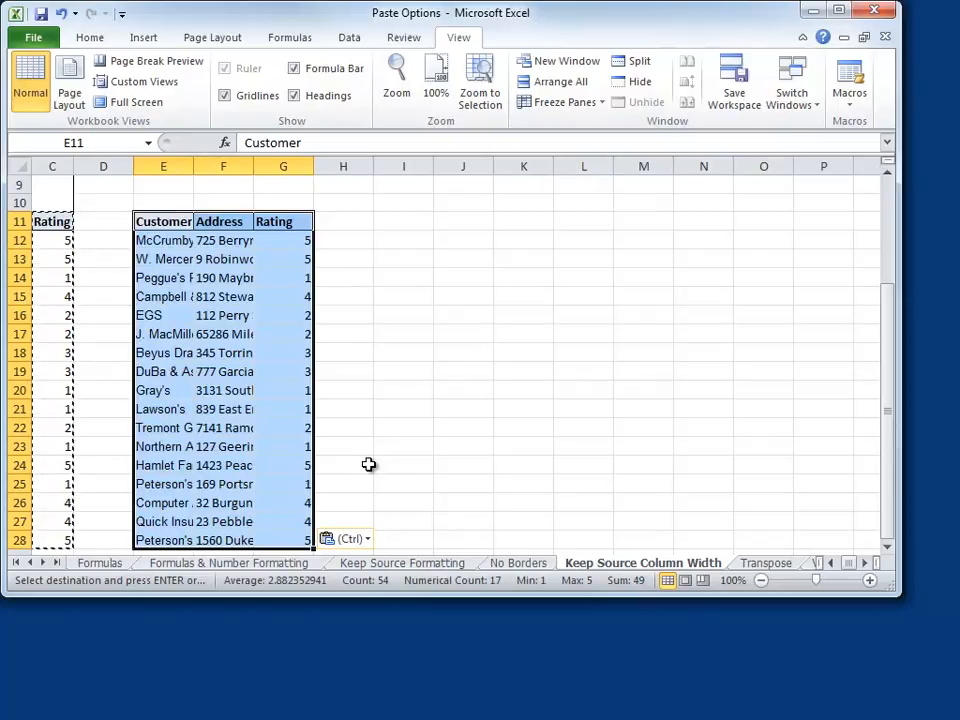
{"action": "left_click", "coordinate": [350, 541]}
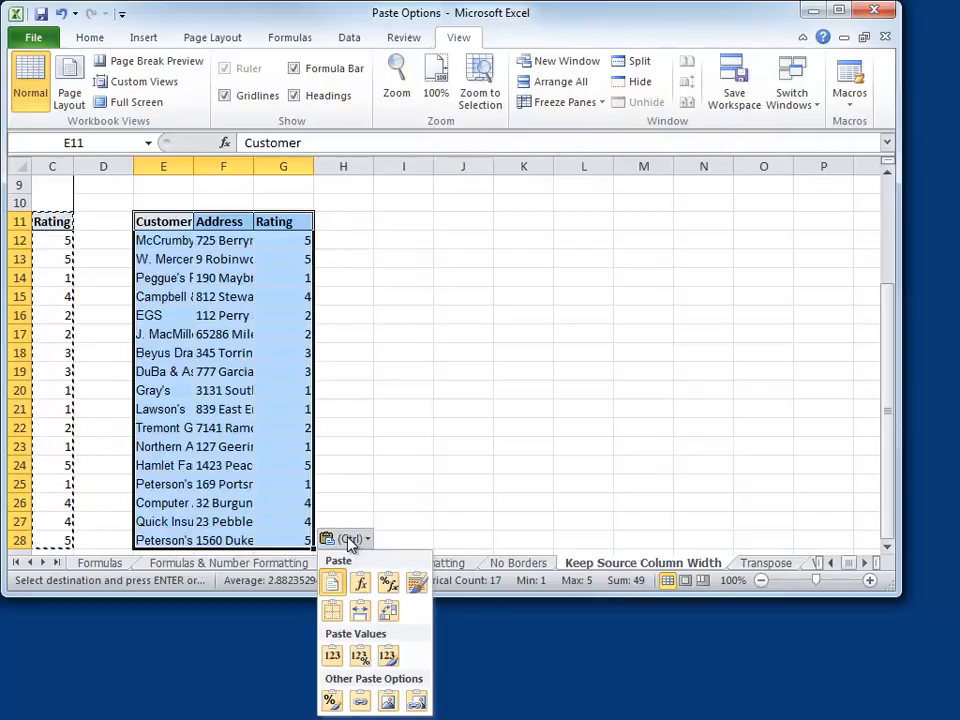
{"action": "left_click", "coordinate": [362, 612]}
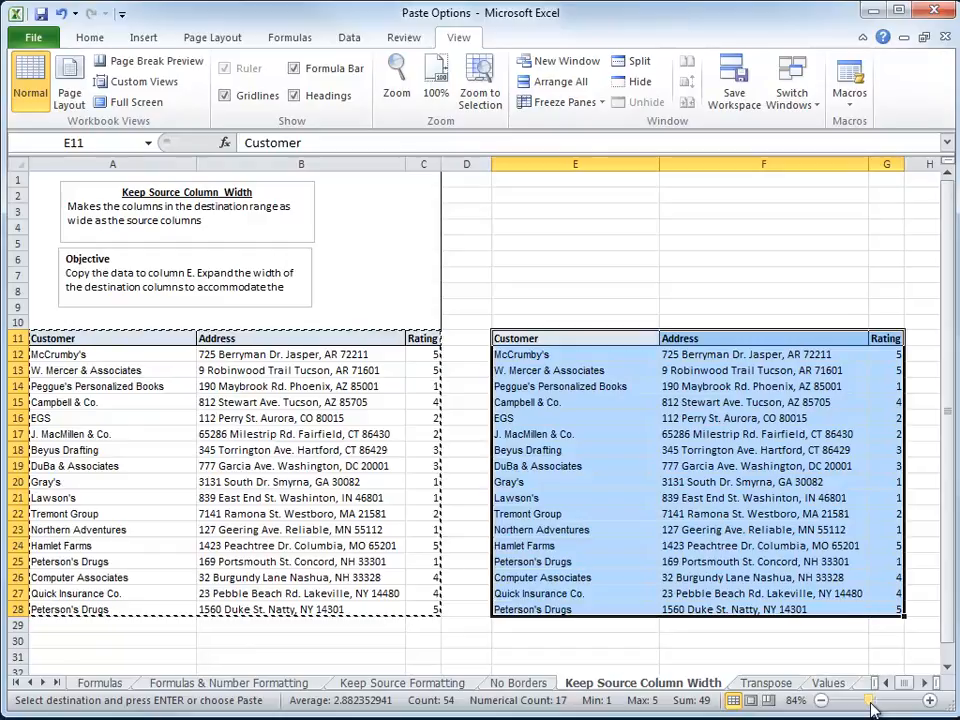
On the Transpose sheet, select the monthly figures table A2:E6 with its row and column headings and copy it.
{"action": "left_click", "coordinate": [765, 683]}
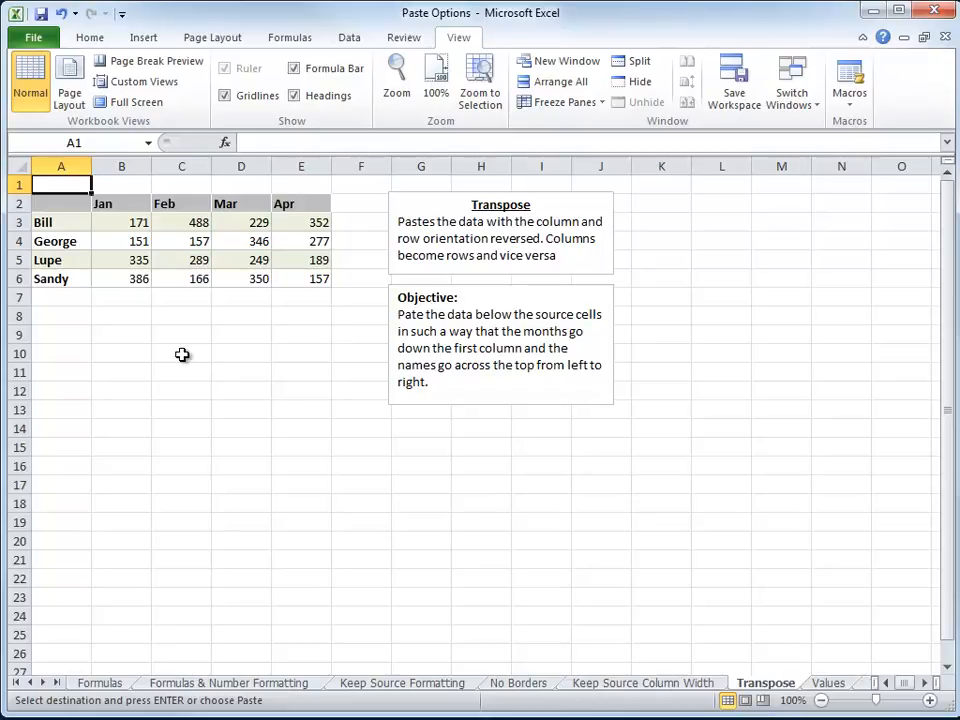
{"action": "left_click_drag", "start_coordinate": [66, 206], "coordinate": [317, 276]}
{"action": "left_click", "coordinate": [123, 205]}
{"action": "left_click_drag", "start_coordinate": [123, 205], "coordinate": [300, 203]}
{"action": "left_click_drag", "start_coordinate": [53, 222], "coordinate": [61, 277]}
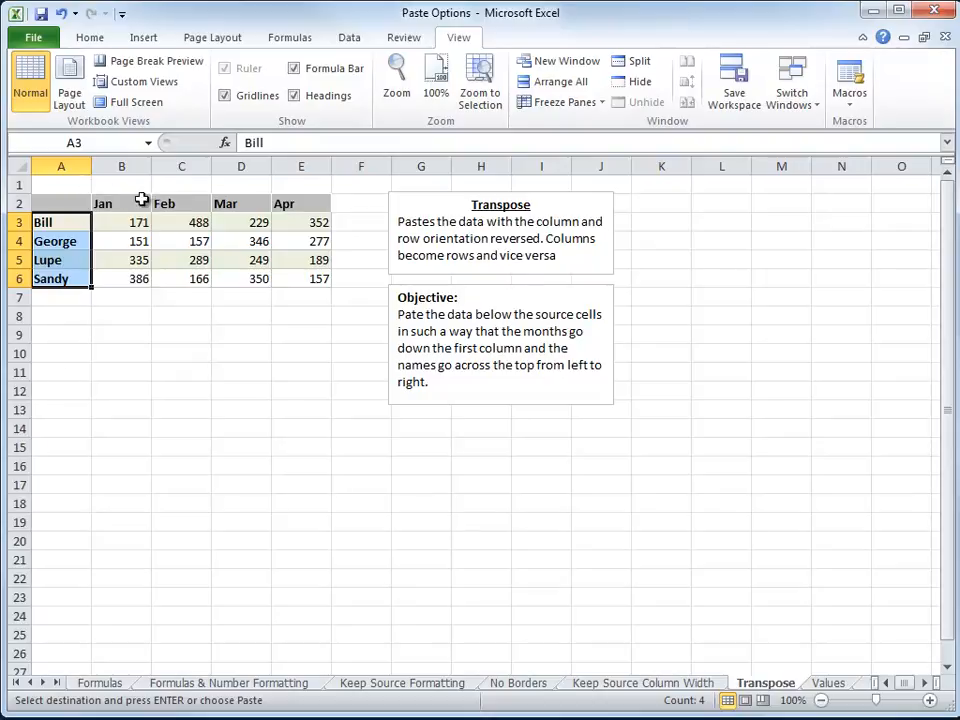
{"action": "left_click_drag", "start_coordinate": [69, 204], "coordinate": [295, 272]}
{"action": "key", "text": "ctrl+c"}
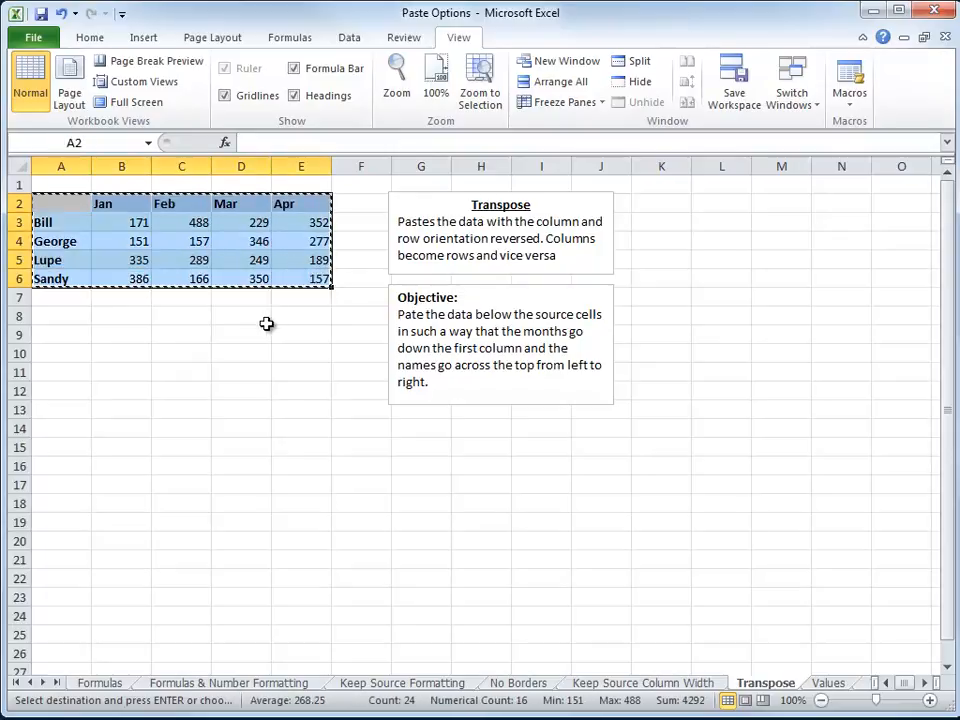
Paste the copied table below the source at A8 and change its paste option to Transpose.
{"action": "left_click", "coordinate": [54, 316]}
{"action": "key", "text": "ctrl+v"}
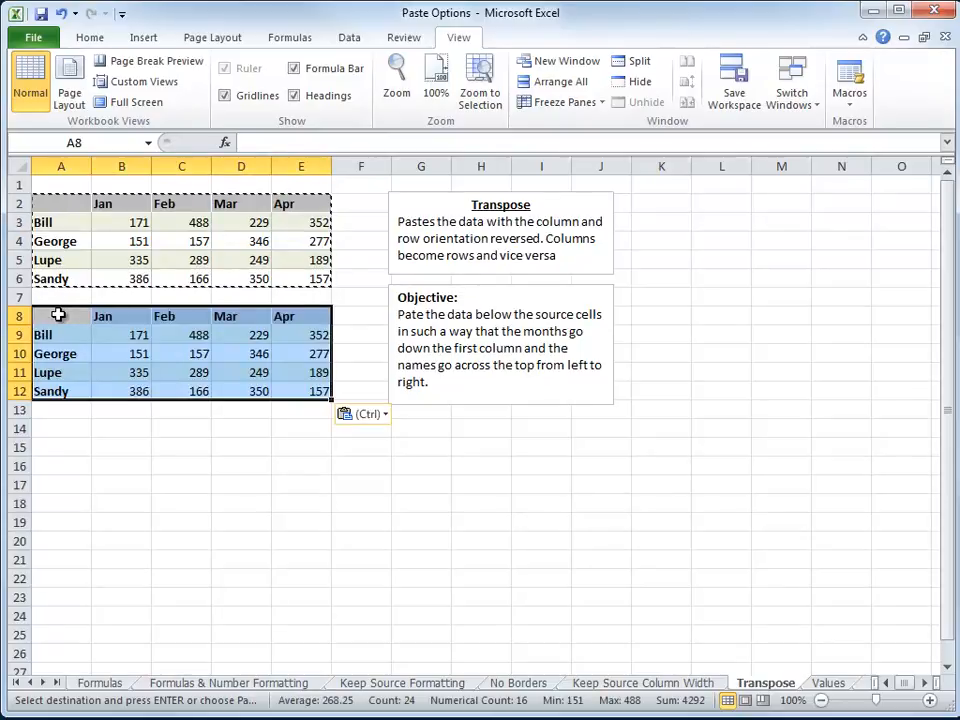
{"action": "left_click", "coordinate": [370, 416]}
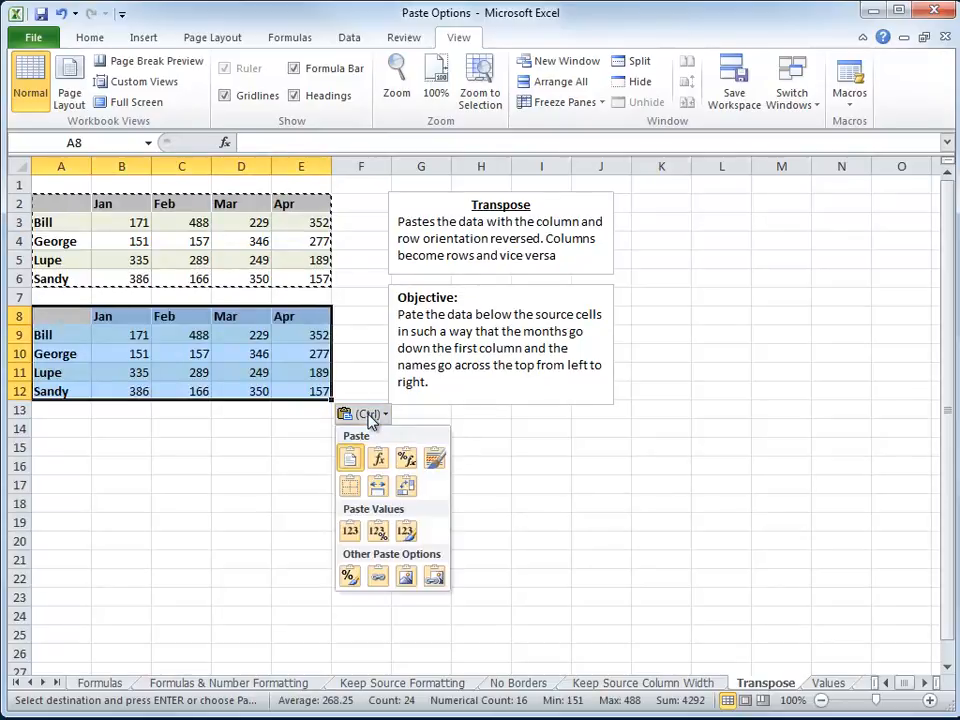
{"action": "left_click", "coordinate": [405, 487]}
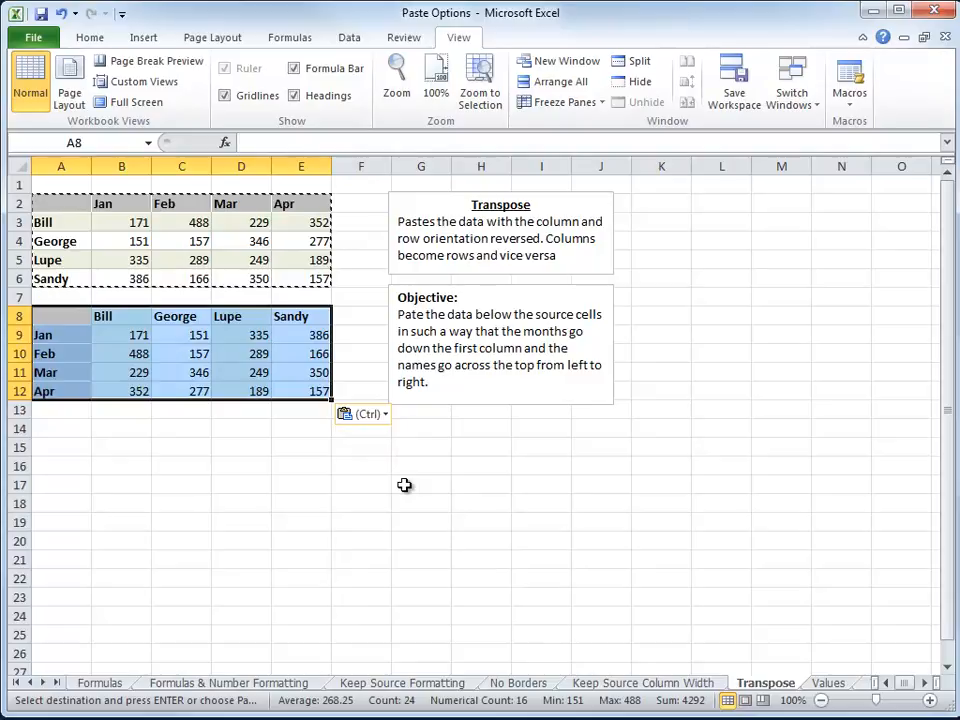
{"action": "left_click", "coordinate": [266, 451]}
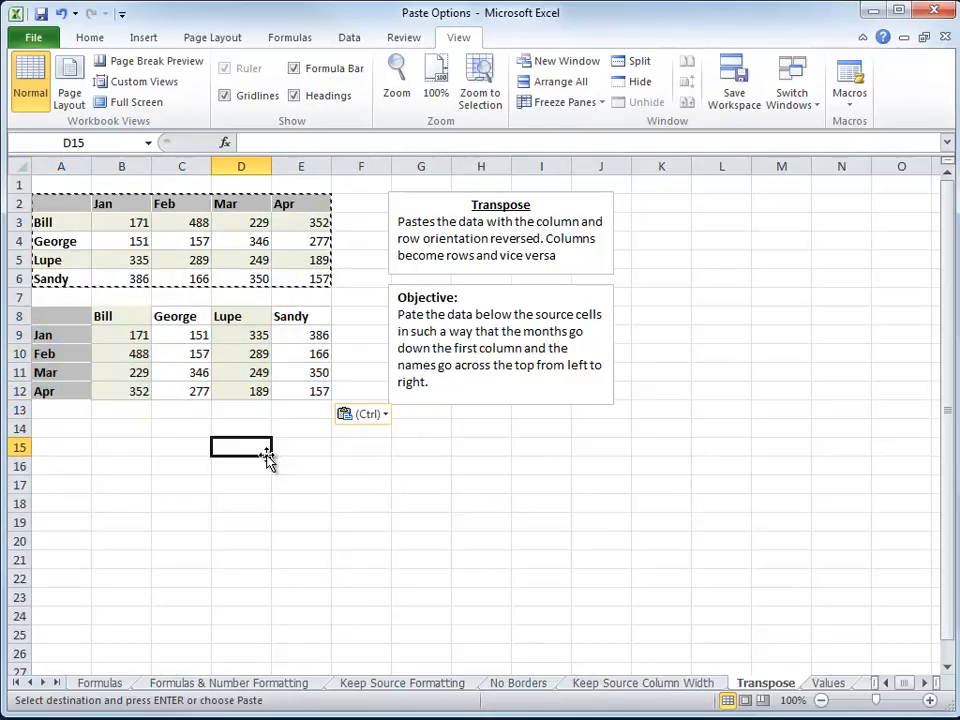